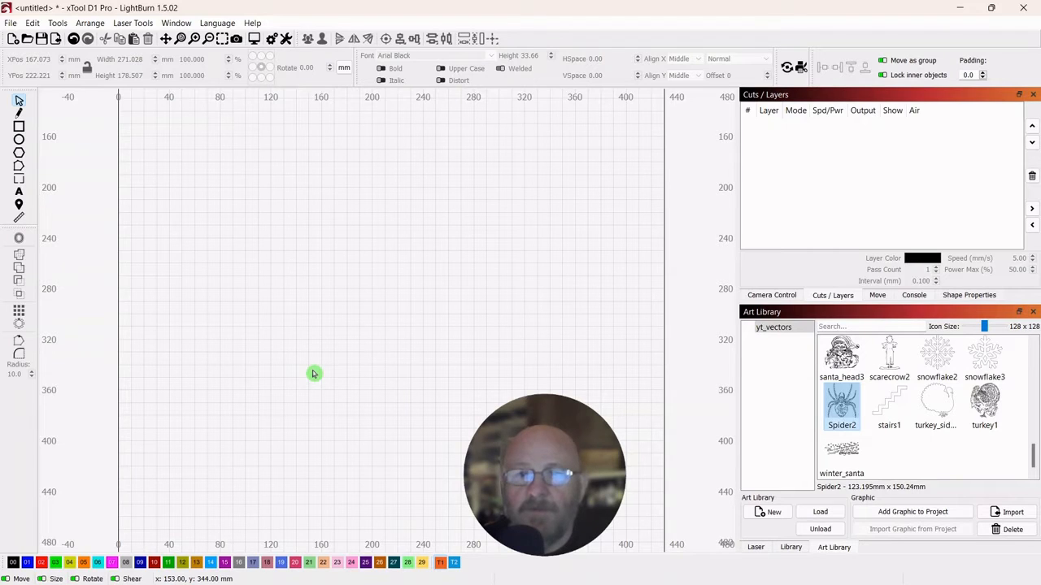
- Add the text "WARP TEXT" on the empty work area
{"action": "left_click", "coordinate": [19, 193]}
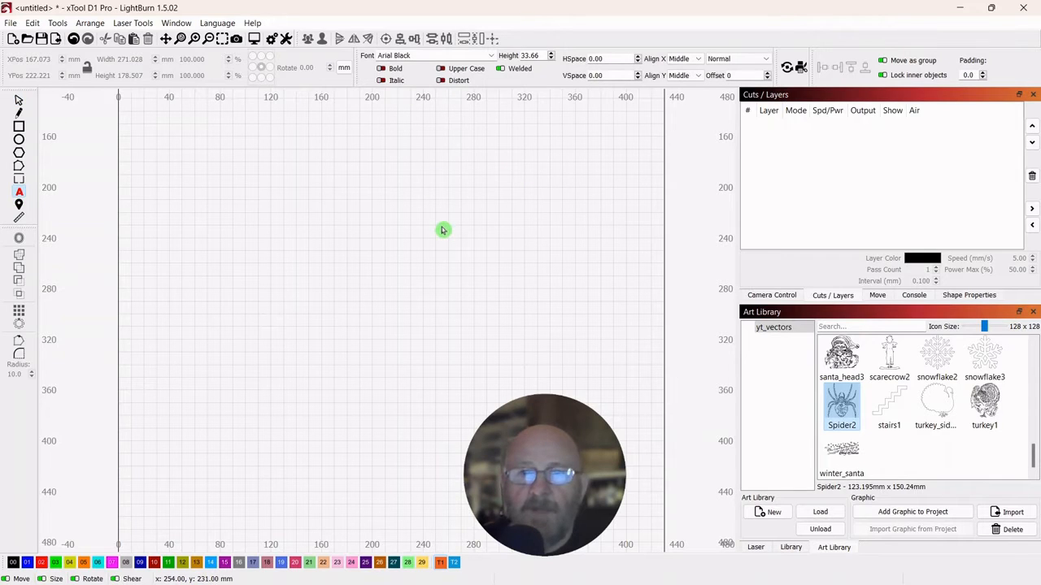
{"action": "left_click", "coordinate": [234, 225]}
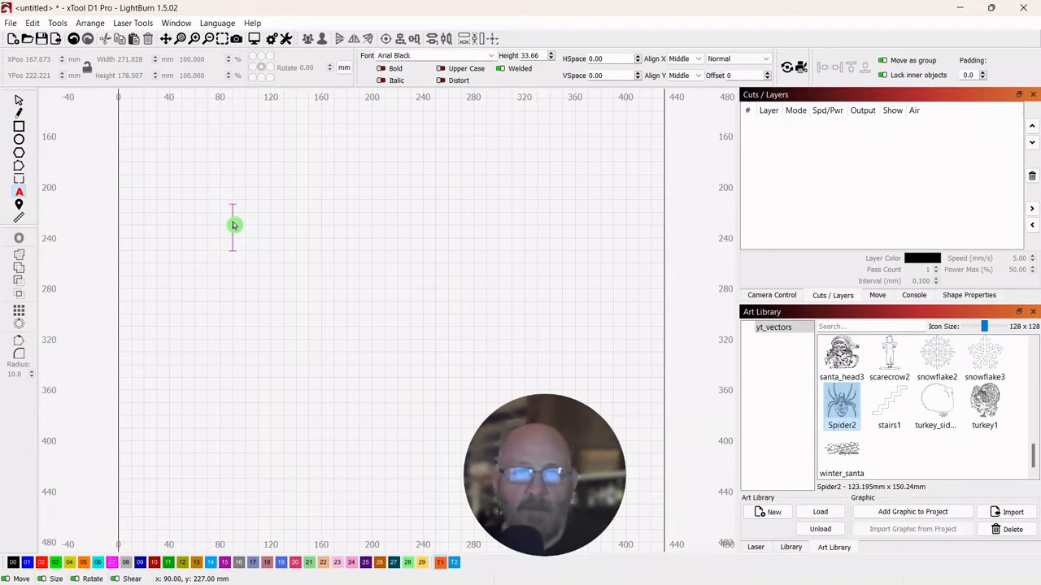
{"action": "type", "text": "WA"}
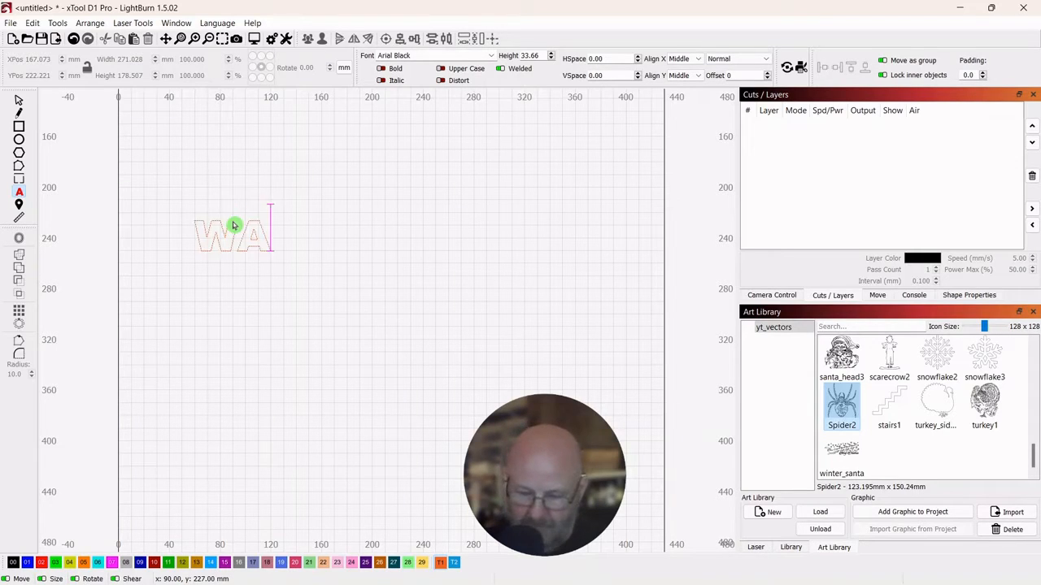
{"action": "type", "text": "RP T"}
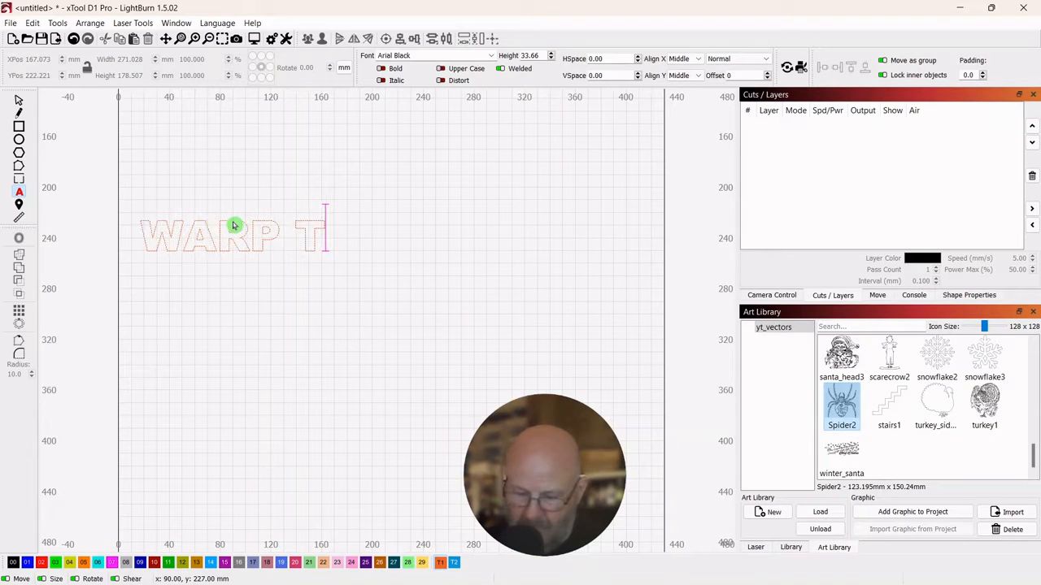
{"action": "type", "text": "EXT"}
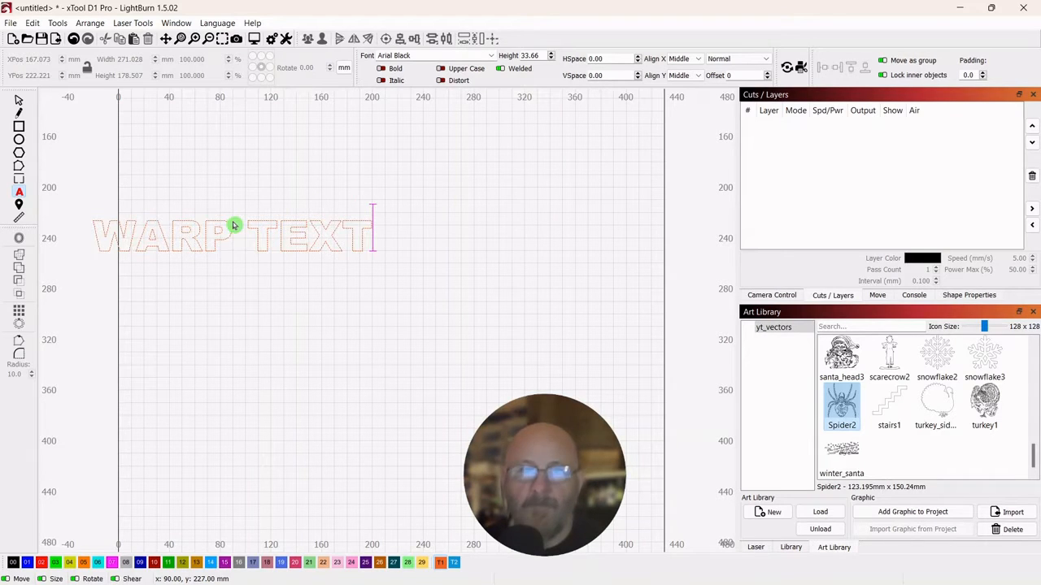
{"action": "left_click", "coordinate": [18, 101]}
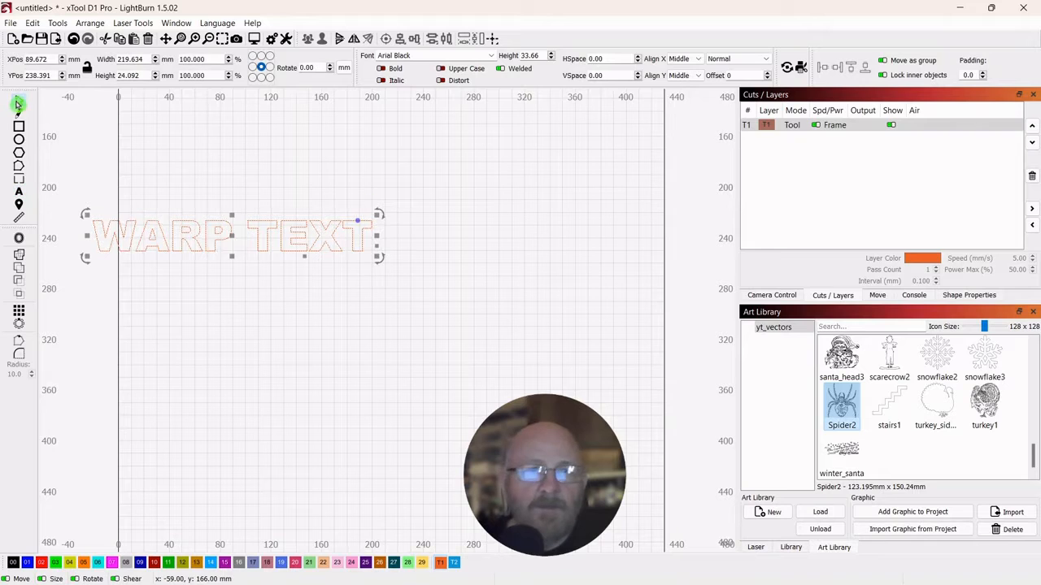
- Move the text fully inside the work area, centred at about X 194, Y 248 mm, and assign it to black layer 00
{"action": "left_click_drag", "start_coordinate": [248, 241], "coordinate": [353, 239]}
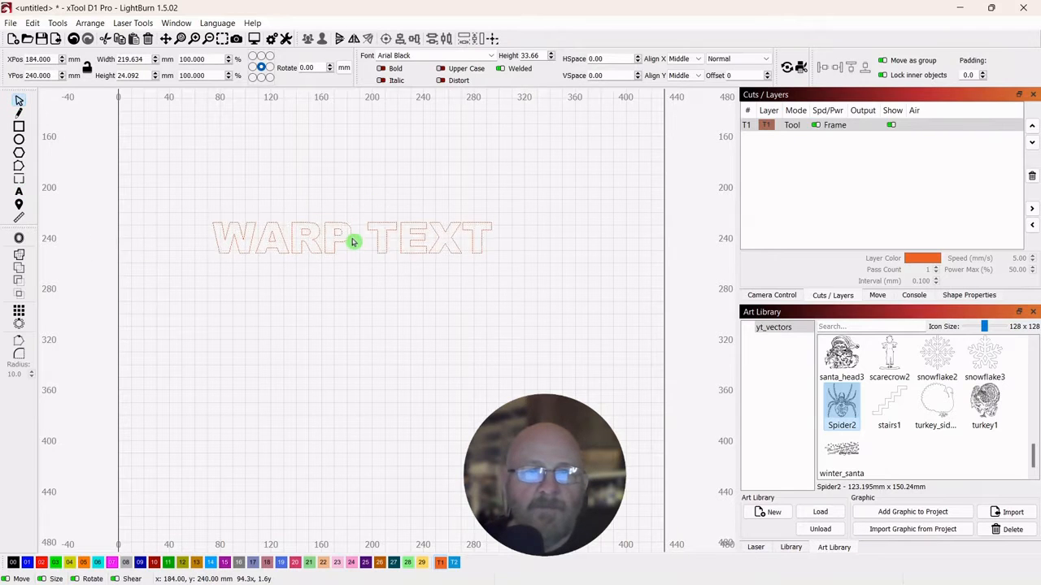
{"action": "left_click", "coordinate": [13, 562]}
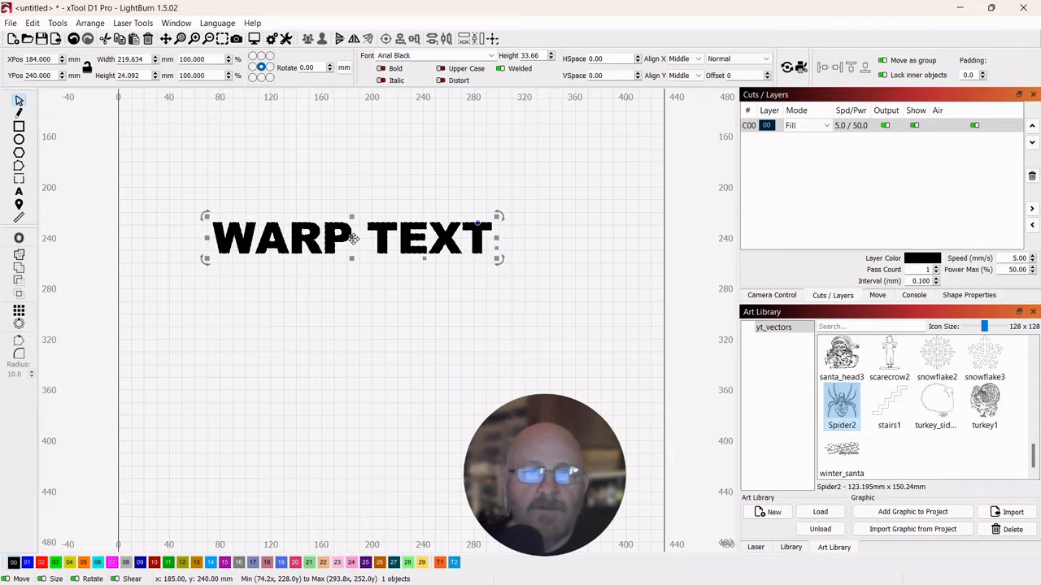
{"action": "left_click_drag", "start_coordinate": [353, 238], "coordinate": [366, 253]}
- Warp the text with the 4-point Warp Selection into a tapered shape about 219 × 80 mm, taller at its left end
{"action": "scroll", "coordinate": [372, 294], "scroll_direction": "up", "scroll_amount": 5}
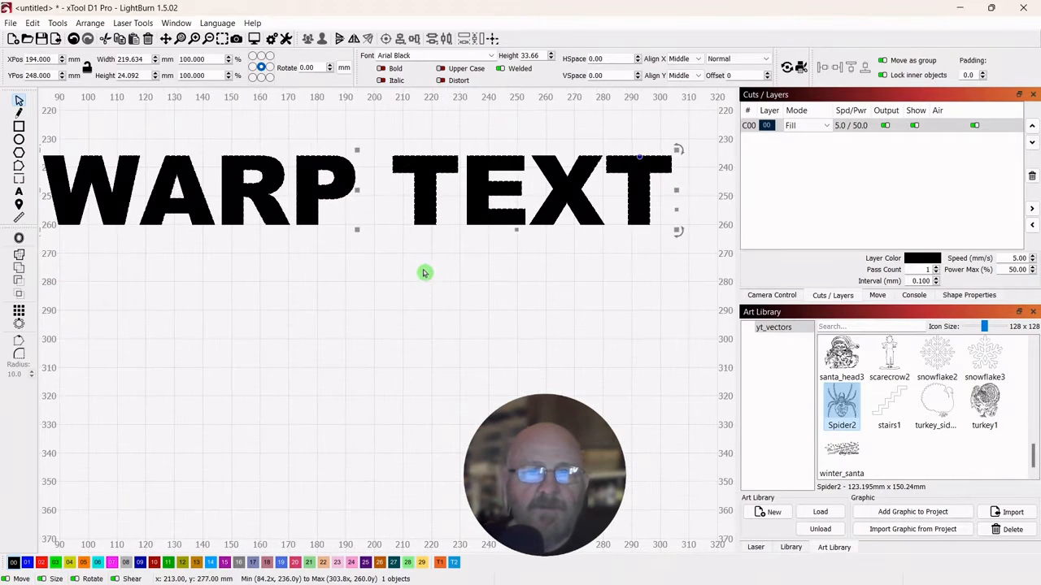
{"action": "scroll", "coordinate": [435, 279], "scroll_direction": "down", "scroll_amount": 3}
{"action": "scroll", "coordinate": [436, 347], "scroll_direction": "down", "scroll_amount": 1}
{"action": "scroll", "coordinate": [436, 347], "scroll_direction": "up", "scroll_amount": 3}
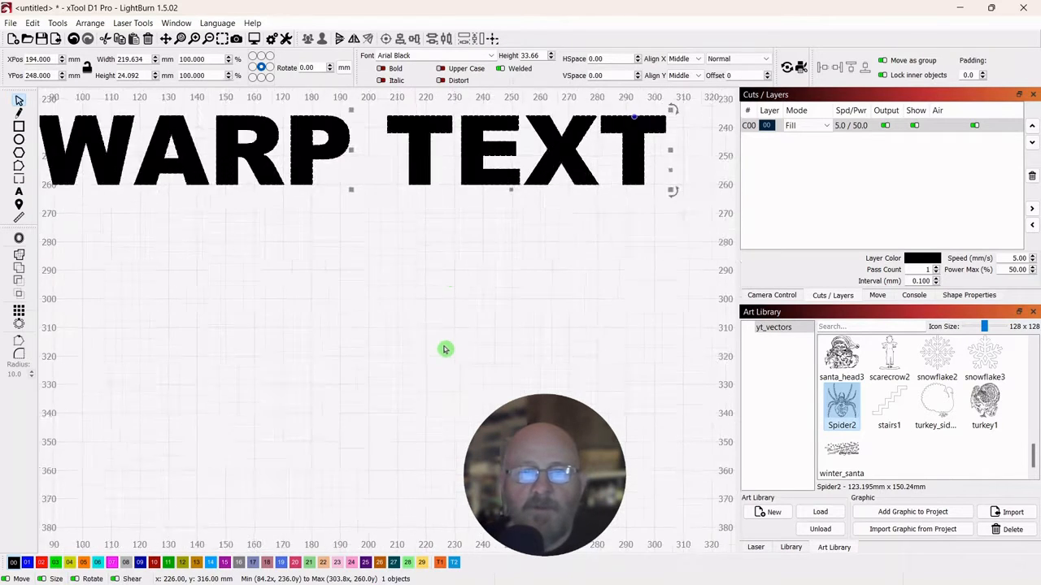
{"action": "scroll", "coordinate": [437, 347], "scroll_direction": "down", "scroll_amount": 4}
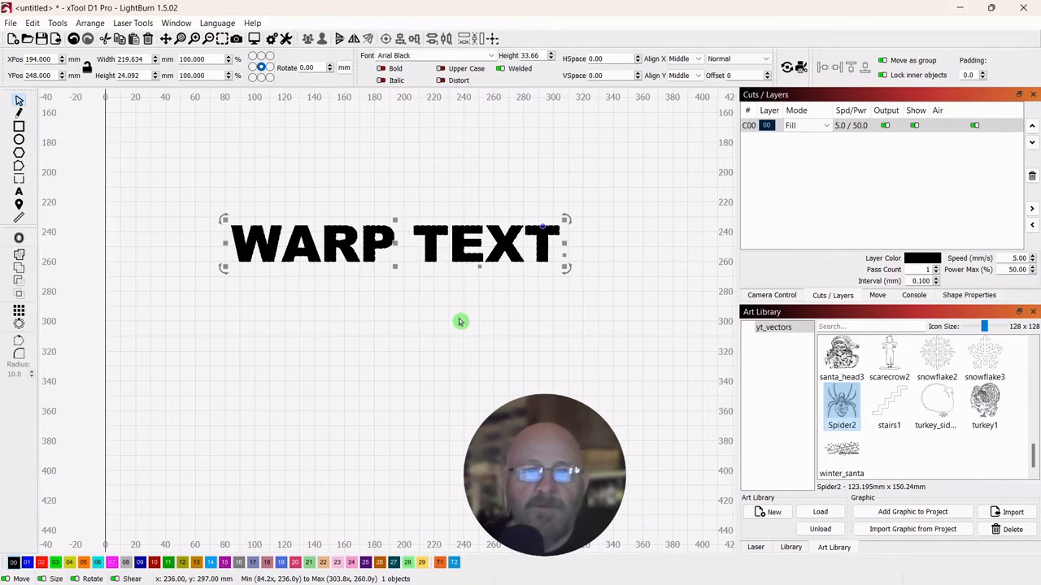
{"action": "left_click_drag", "start_coordinate": [463, 320], "coordinate": [420, 296]}
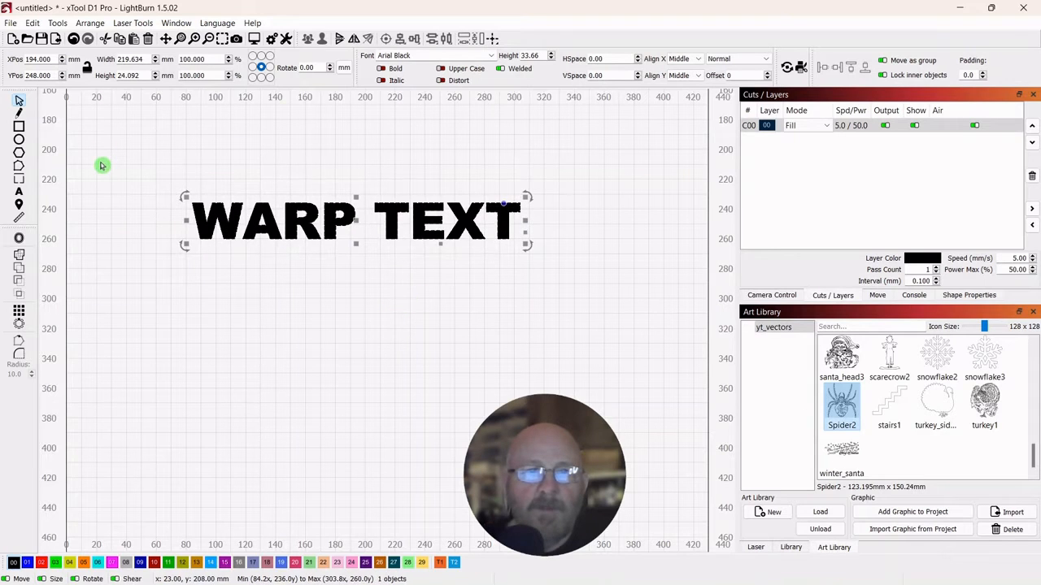
{"action": "left_click", "coordinate": [57, 23]}
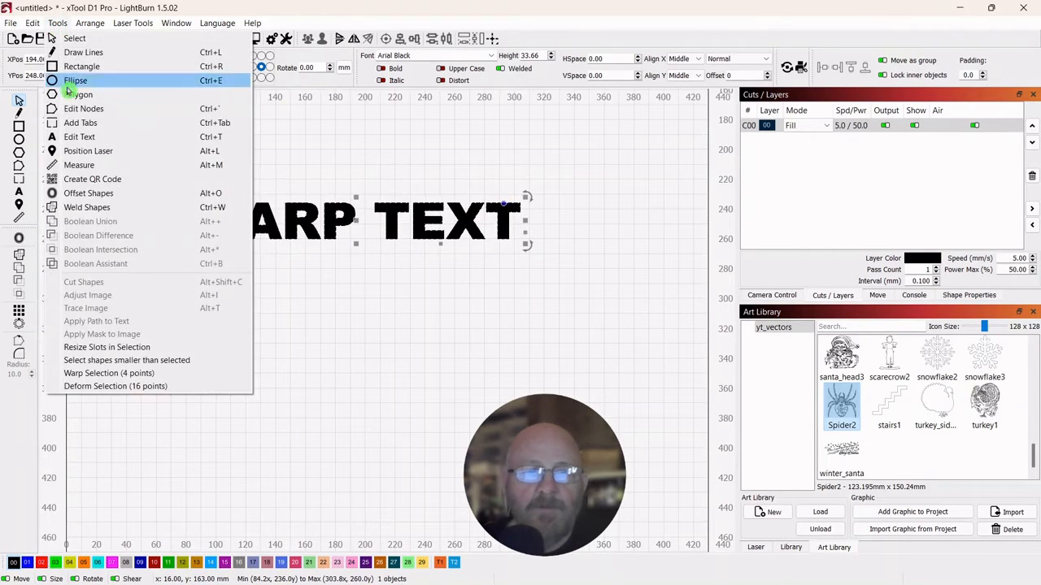
{"action": "left_click", "coordinate": [106, 377]}
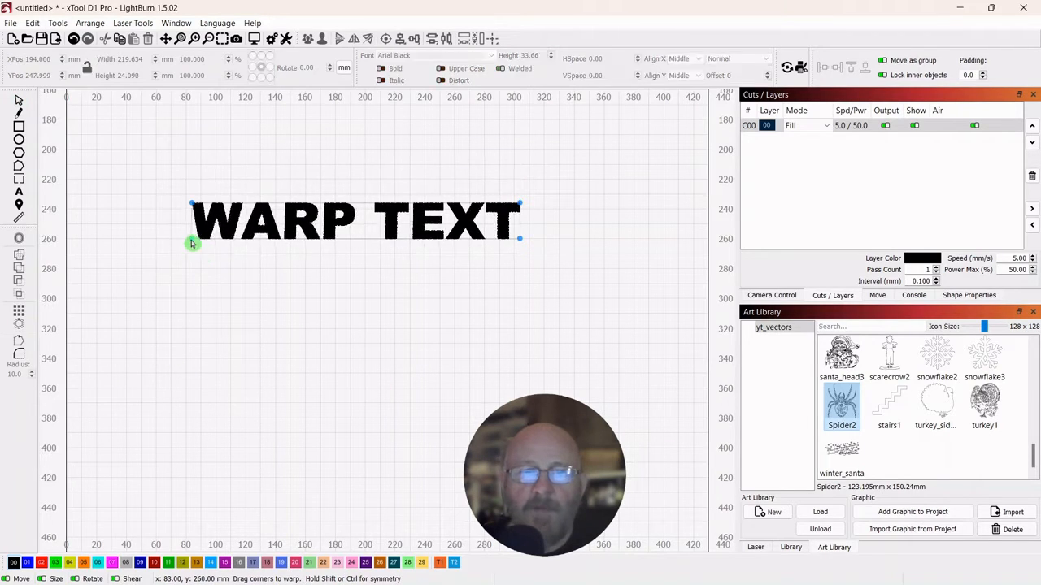
{"action": "left_click_drag", "start_coordinate": [190, 239], "coordinate": [191, 310]}
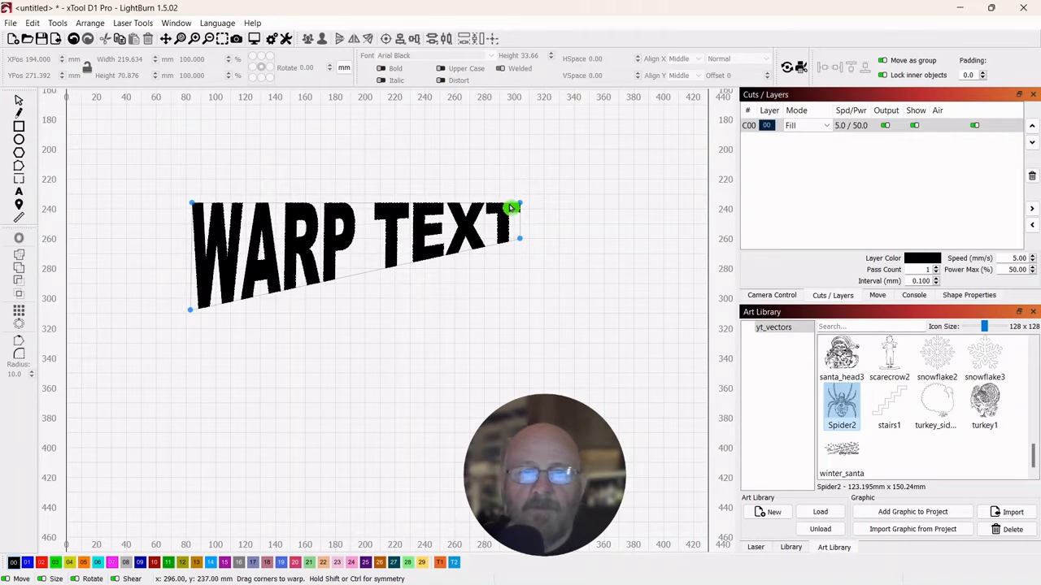
{"action": "mouse_move", "coordinate": [520, 200]}
{"action": "left_mouse_down"}
{"action": "mouse_move", "coordinate": [499, 107]}
{"action": "mouse_move", "coordinate": [526, 179]}
{"action": "mouse_move", "coordinate": [521, 202]}
{"action": "left_mouse_up"}
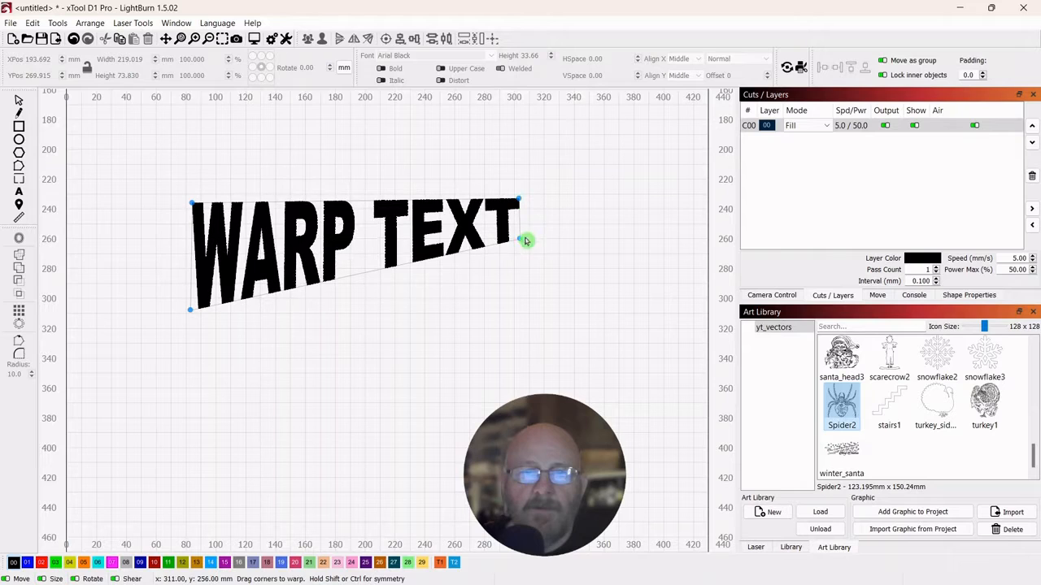
{"action": "left_click_drag", "start_coordinate": [522, 242], "coordinate": [519, 271]}
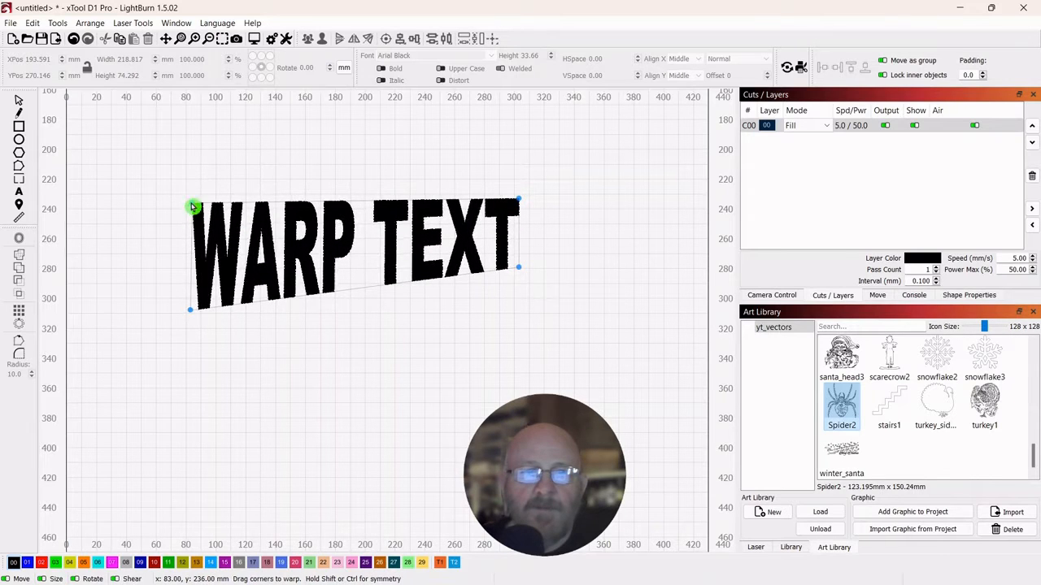
{"action": "mouse_move", "coordinate": [192, 203]}
{"action": "left_mouse_down"}
{"action": "mouse_move", "coordinate": [193, 181]}
{"action": "mouse_move", "coordinate": [88, 174]}
{"action": "mouse_move", "coordinate": [176, 193]}
{"action": "left_mouse_up"}
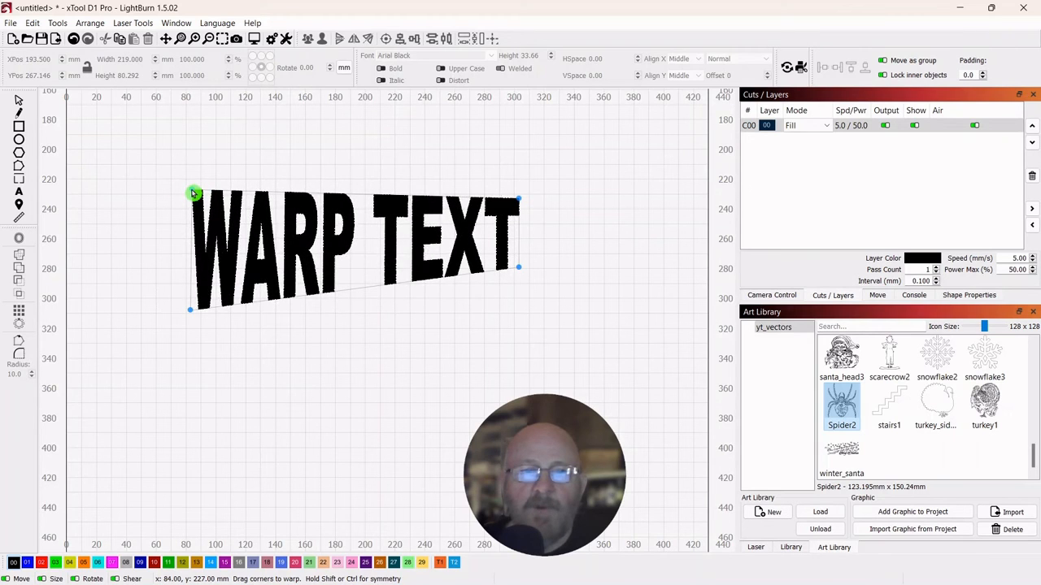
{"action": "left_click", "coordinate": [19, 104]}
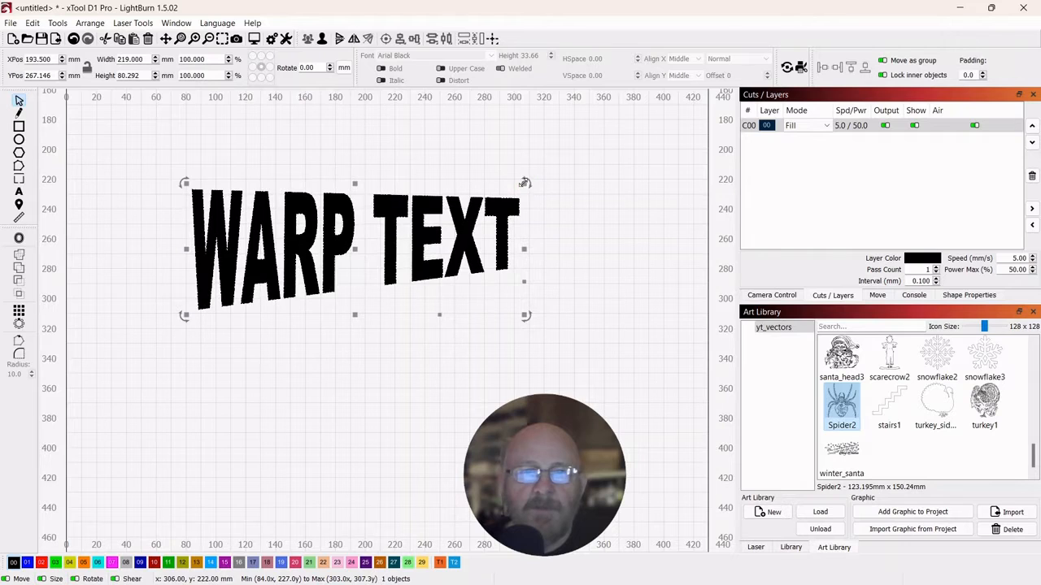
- Shrink the warped text to about 84 mm wide and move it to the work area's upper-right corner
{"action": "left_click_drag", "start_coordinate": [525, 183], "coordinate": [325, 257]}
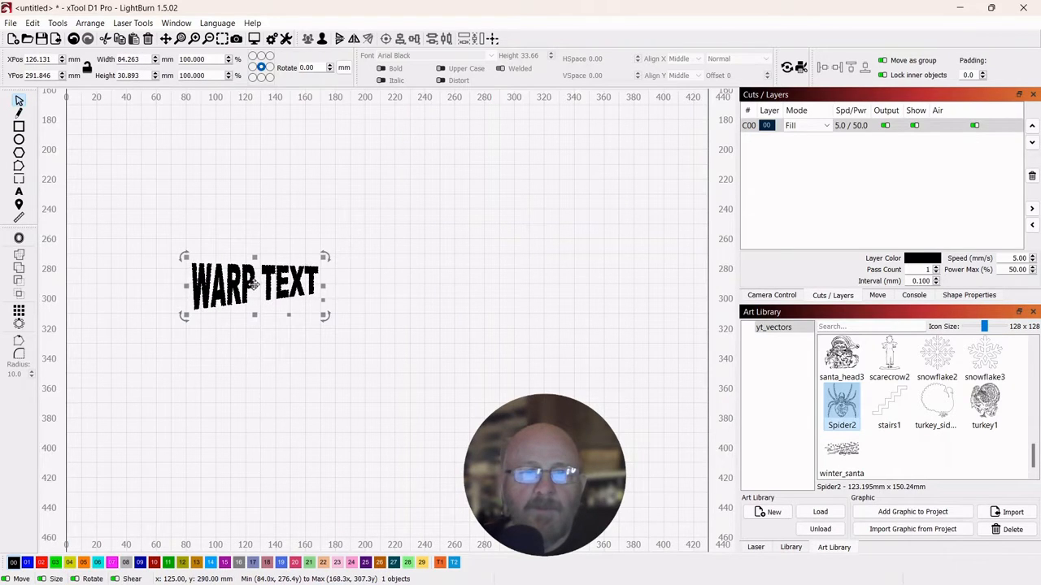
{"action": "left_click_drag", "start_coordinate": [254, 284], "coordinate": [625, 146]}
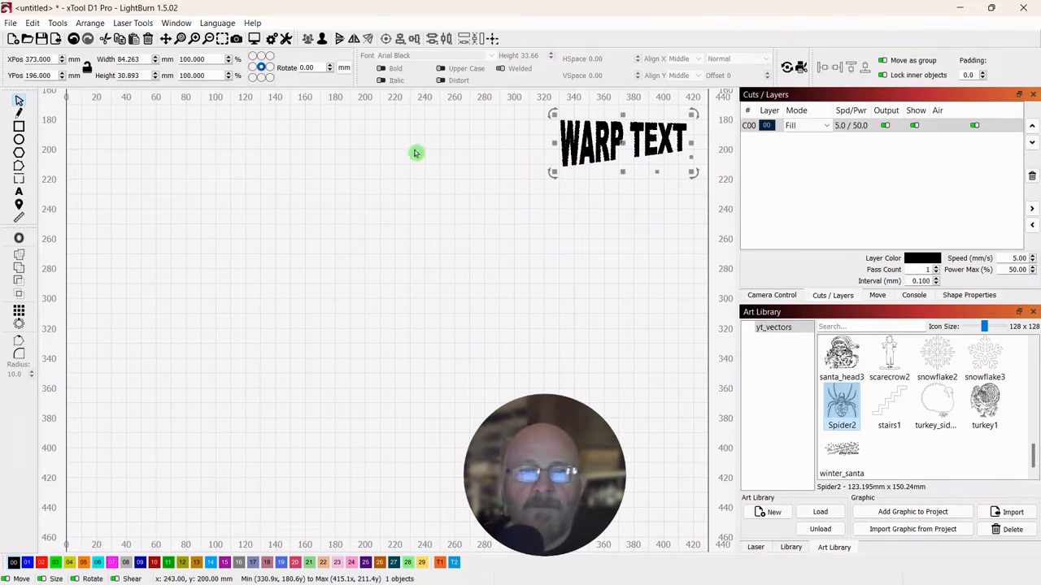
- Draw a hexagon about 114 mm wide below the text and reposition it centred at about X 133, Y 290 mm
{"action": "left_click", "coordinate": [19, 154]}
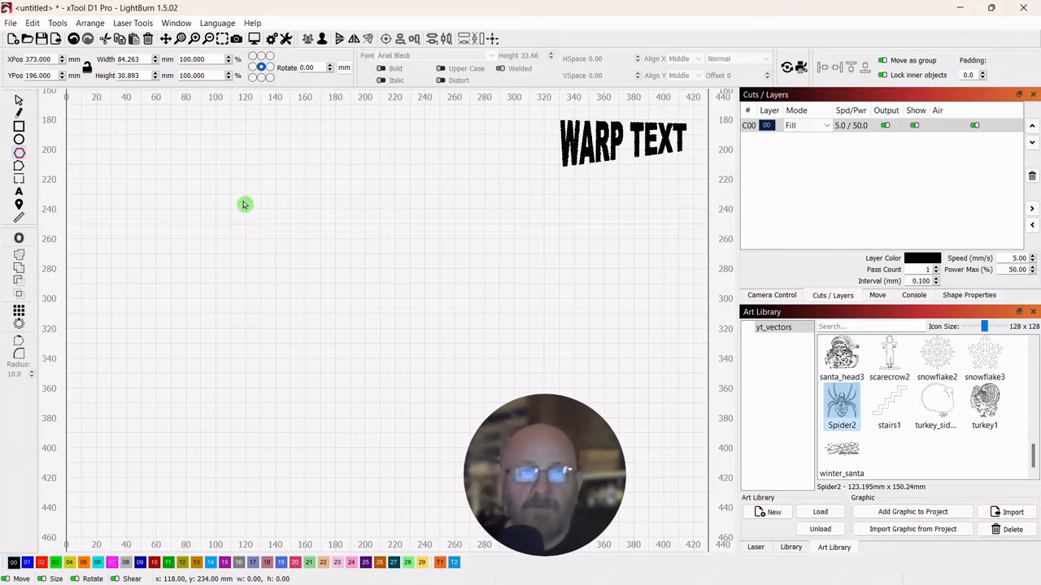
{"action": "left_click_drag", "start_coordinate": [245, 205], "coordinate": [415, 343]}
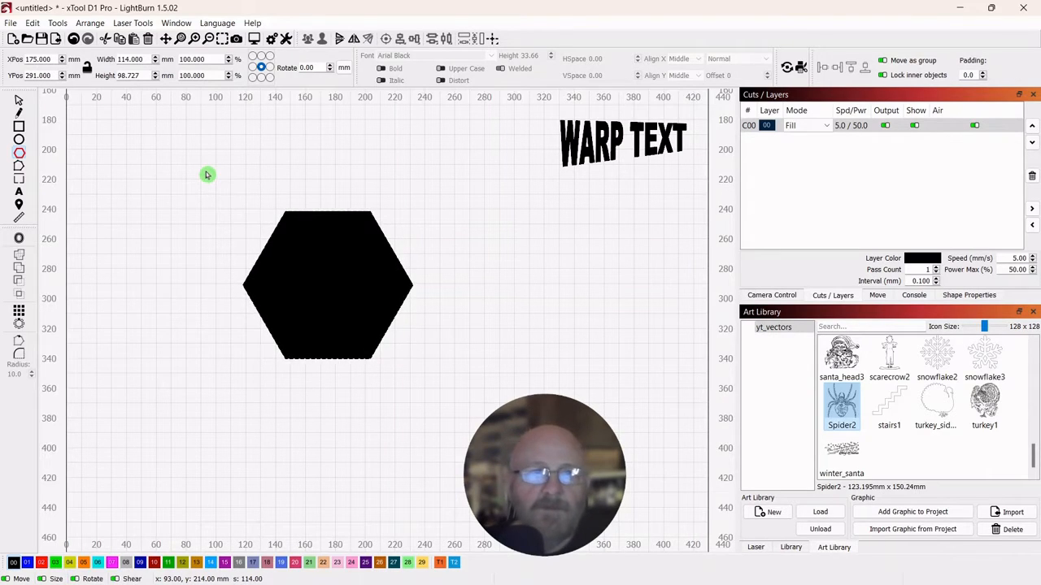
{"action": "left_click", "coordinate": [19, 102]}
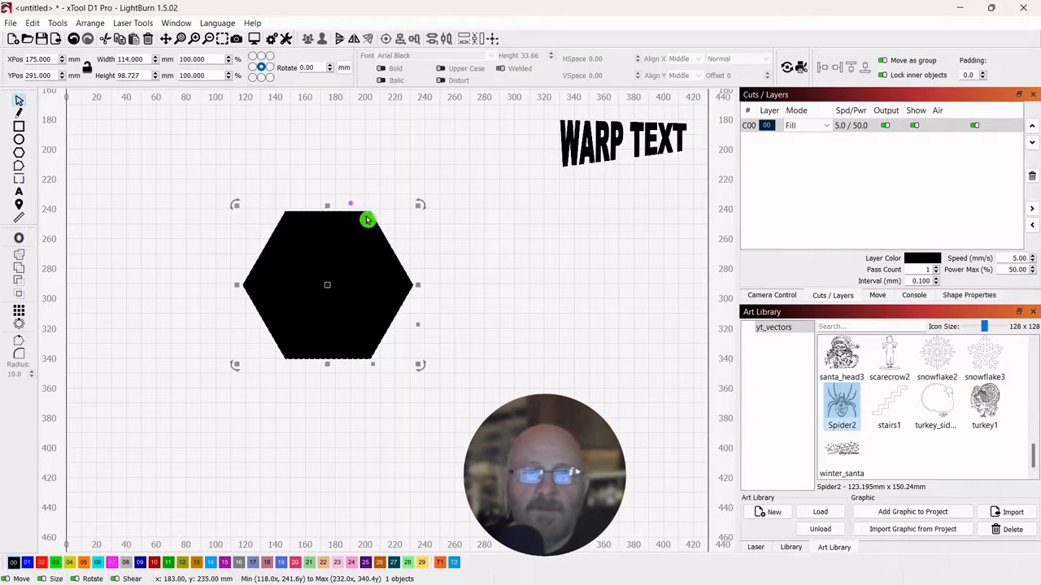
{"action": "left_click_drag", "start_coordinate": [339, 288], "coordinate": [261, 288]}
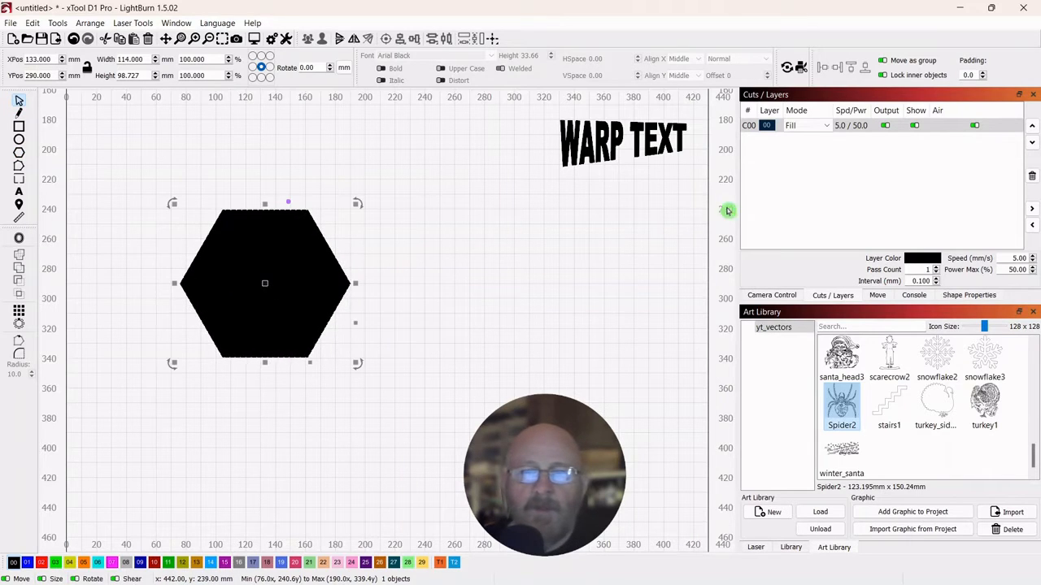
- Show the hexagon's shape properties and check the list of windows that can be displayed
{"action": "left_click", "coordinate": [968, 295]}
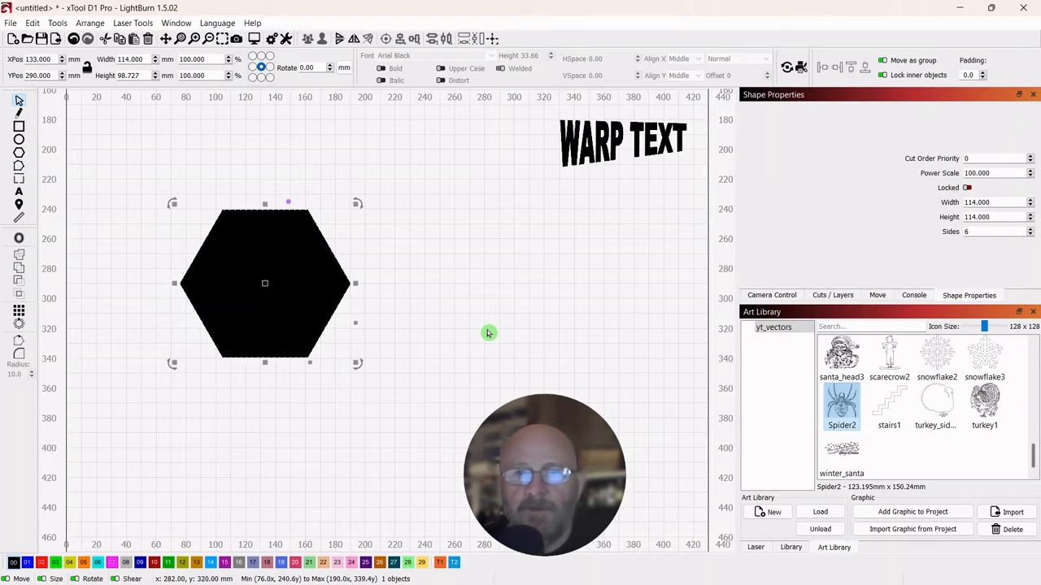
{"action": "left_click", "coordinate": [176, 24]}
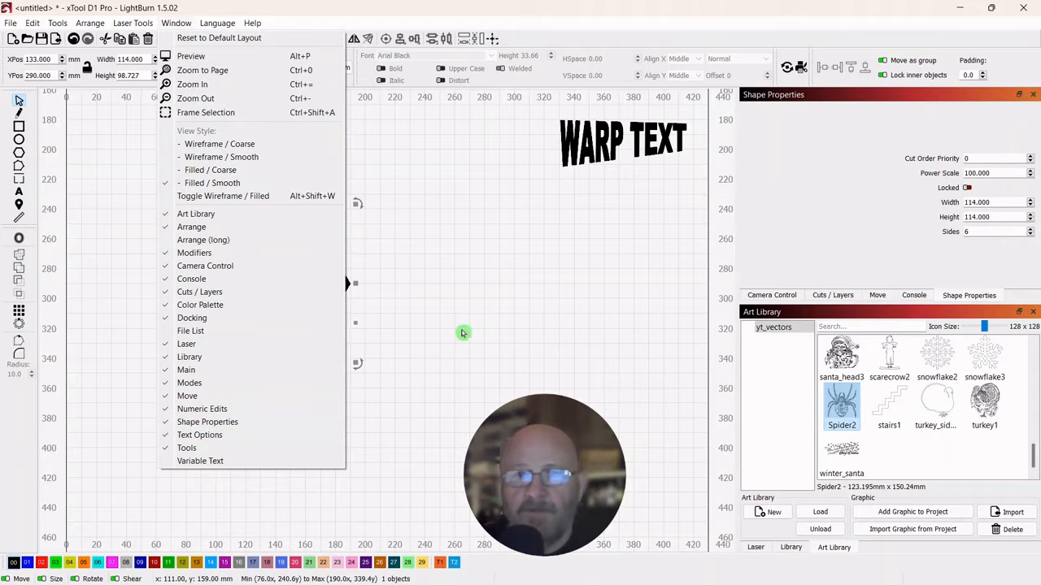
{"action": "left_click", "coordinate": [510, 329]}
- Move the hexagon to about X 173, Y 281 mm and spread its four warp corners outward until it measures about 218 × 203 mm
{"action": "left_click_drag", "start_coordinate": [374, 190], "coordinate": [326, 275]}
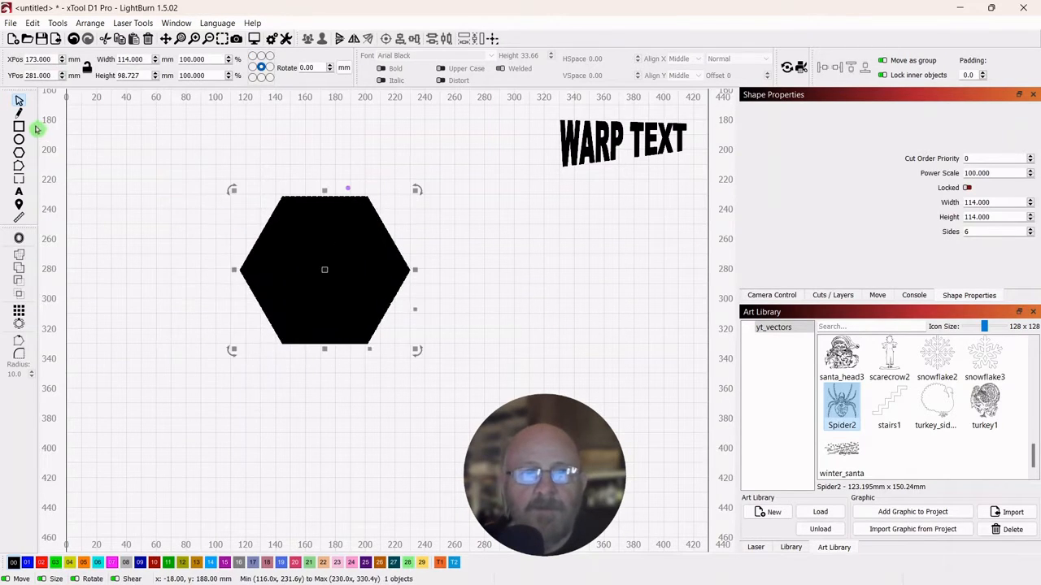
{"action": "left_click", "coordinate": [55, 24]}
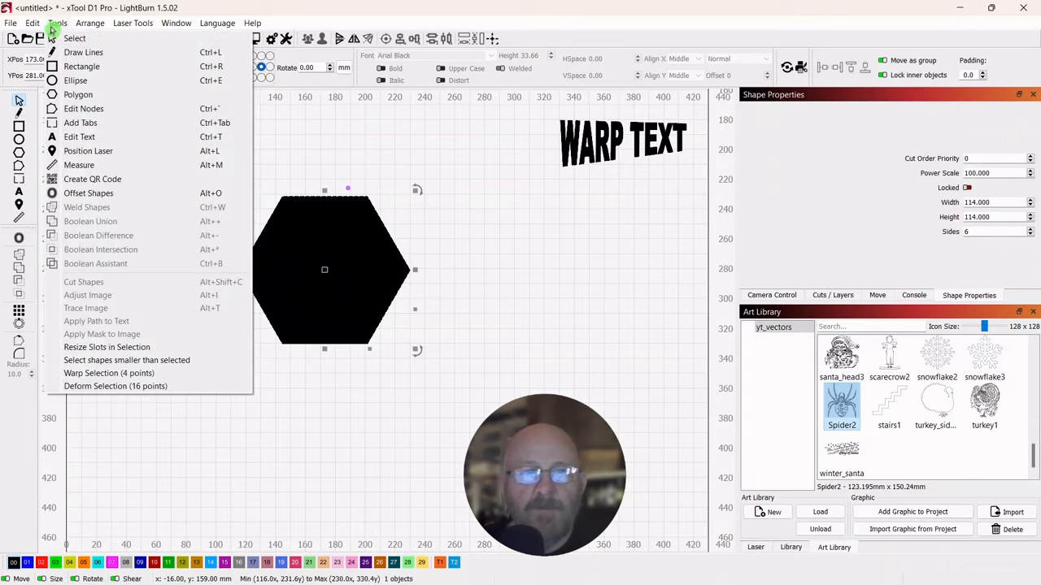
{"action": "left_click", "coordinate": [90, 373]}
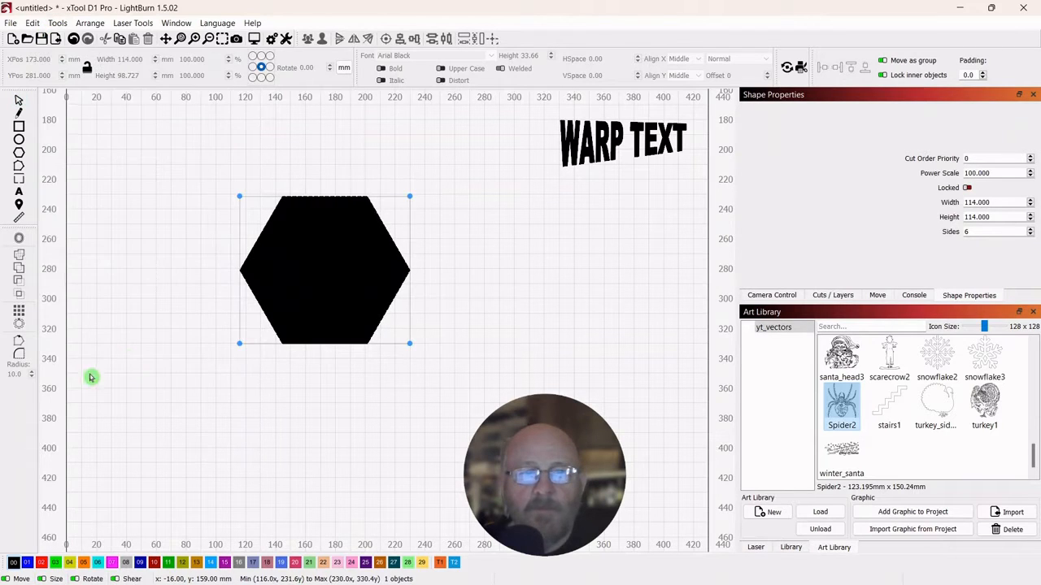
{"action": "left_click_drag", "start_coordinate": [240, 198], "coordinate": [132, 165]}
{"action": "left_click_drag", "start_coordinate": [399, 195], "coordinate": [505, 154]}
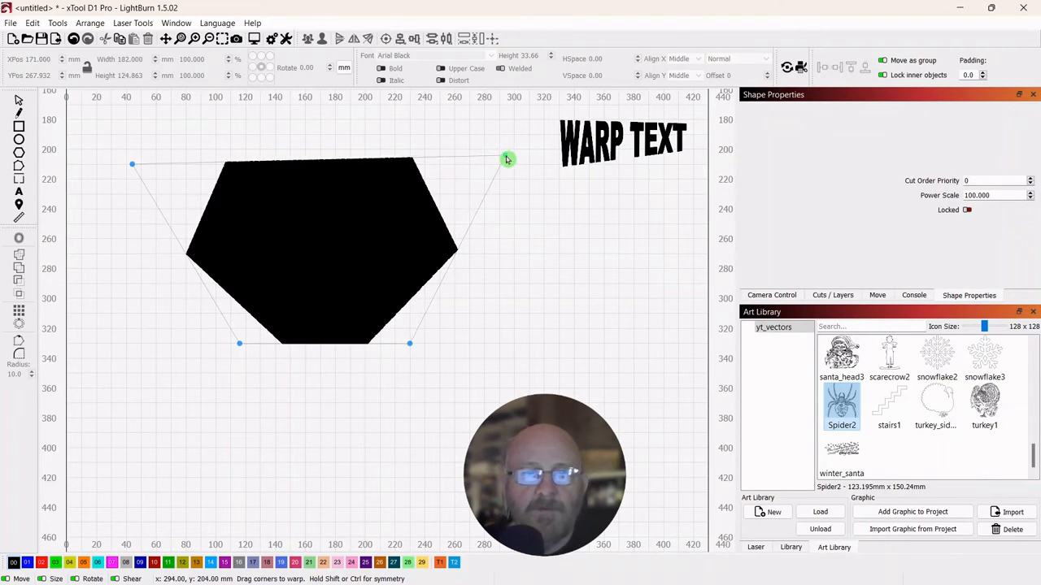
{"action": "left_click_drag", "start_coordinate": [240, 345], "coordinate": [171, 459]}
{"action": "left_click_drag", "start_coordinate": [410, 342], "coordinate": [451, 461]}
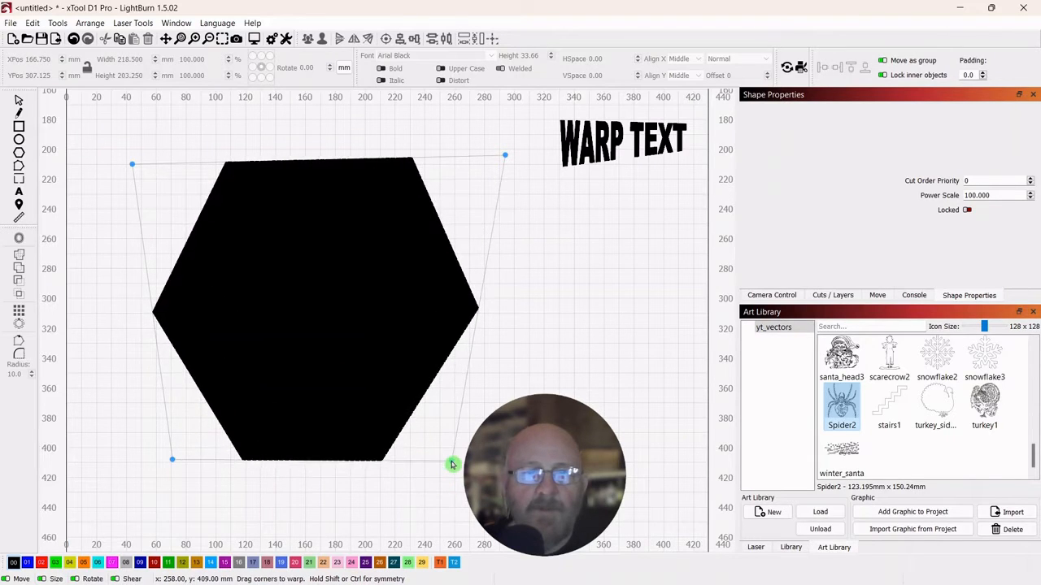
- Pull the hexagon's two upper warp corners together to form a pointed house shape about 99 mm wide and 193 mm high
{"action": "left_click_drag", "start_coordinate": [505, 154], "coordinate": [314, 153]}
{"action": "left_click", "coordinate": [131, 164]}
{"action": "left_click_drag", "start_coordinate": [131, 163], "coordinate": [294, 181]}
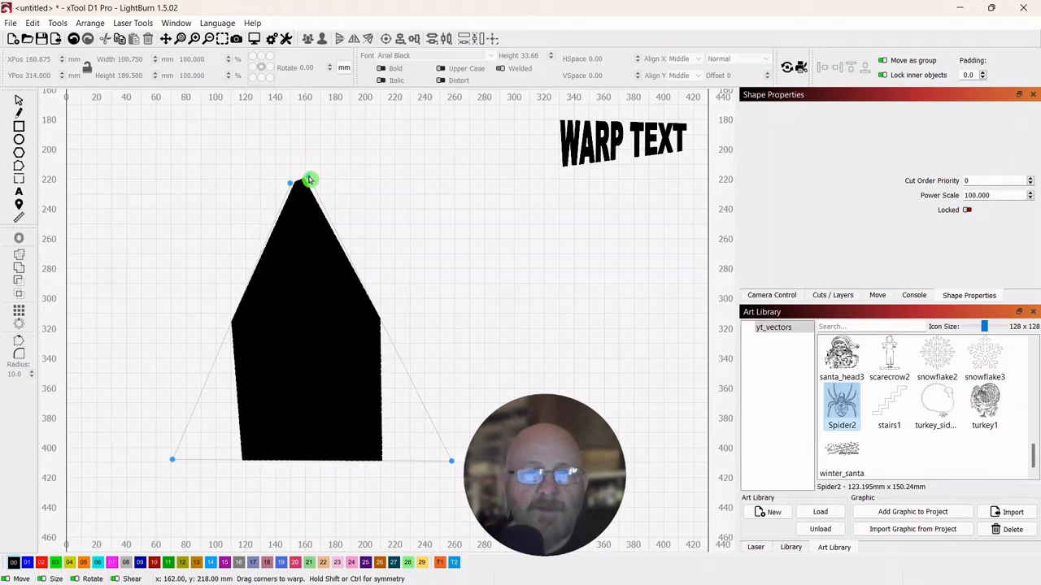
{"action": "left_click_drag", "start_coordinate": [312, 179], "coordinate": [316, 180]}
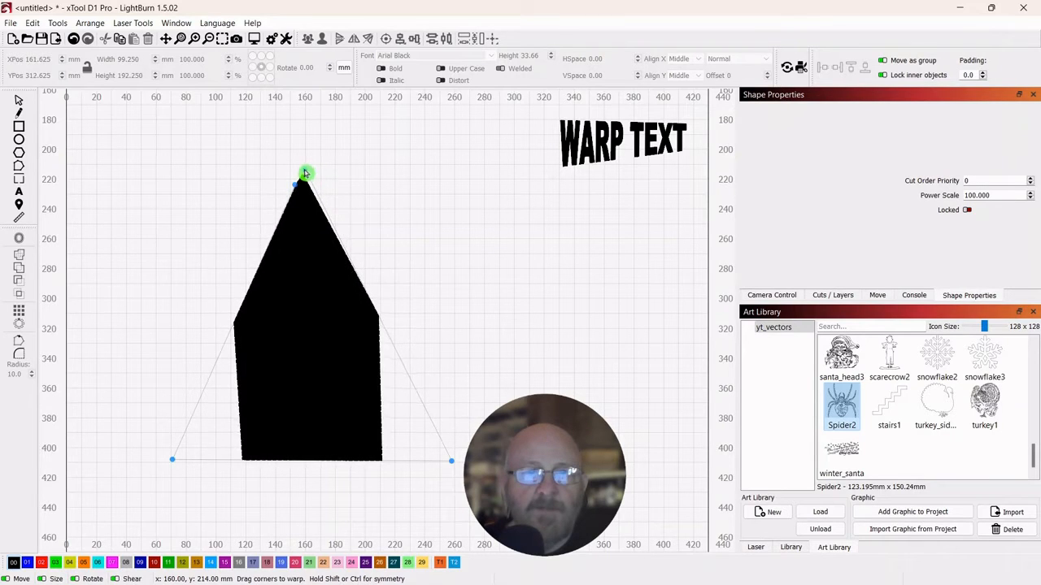
{"action": "left_click", "coordinate": [19, 101]}
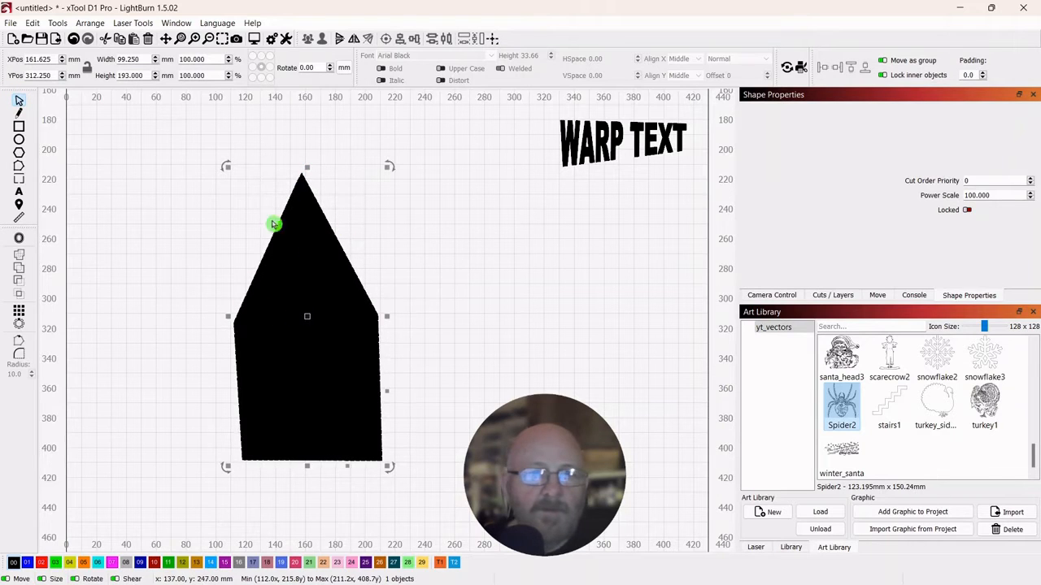
- Shrink the house shape to about 25 × 49 mm and place it below the warped text at about X 388, Y 234 mm
{"action": "left_click_drag", "start_coordinate": [226, 166], "coordinate": [344, 369]}
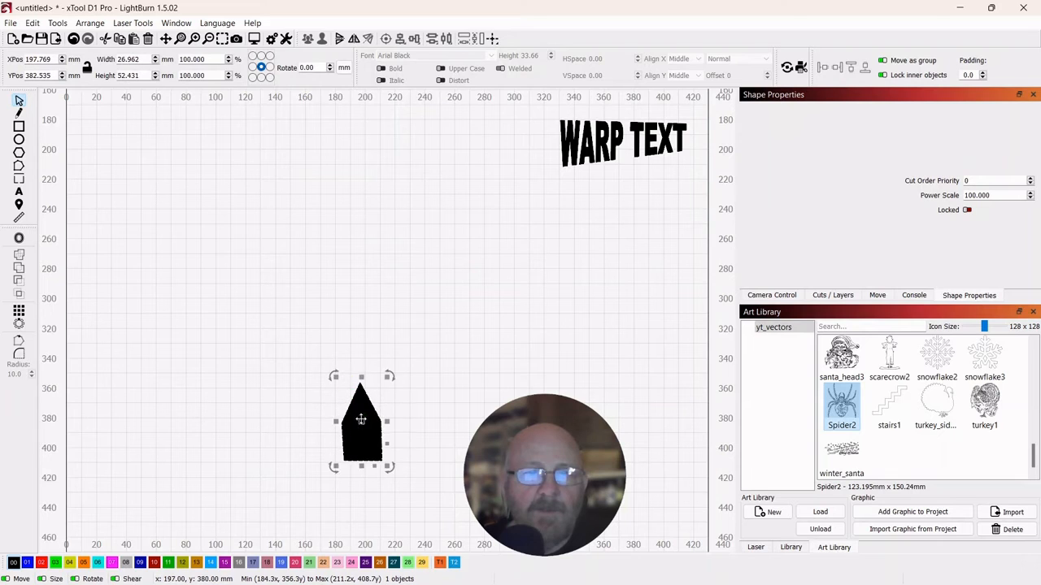
{"action": "left_click_drag", "start_coordinate": [361, 420], "coordinate": [667, 240]}
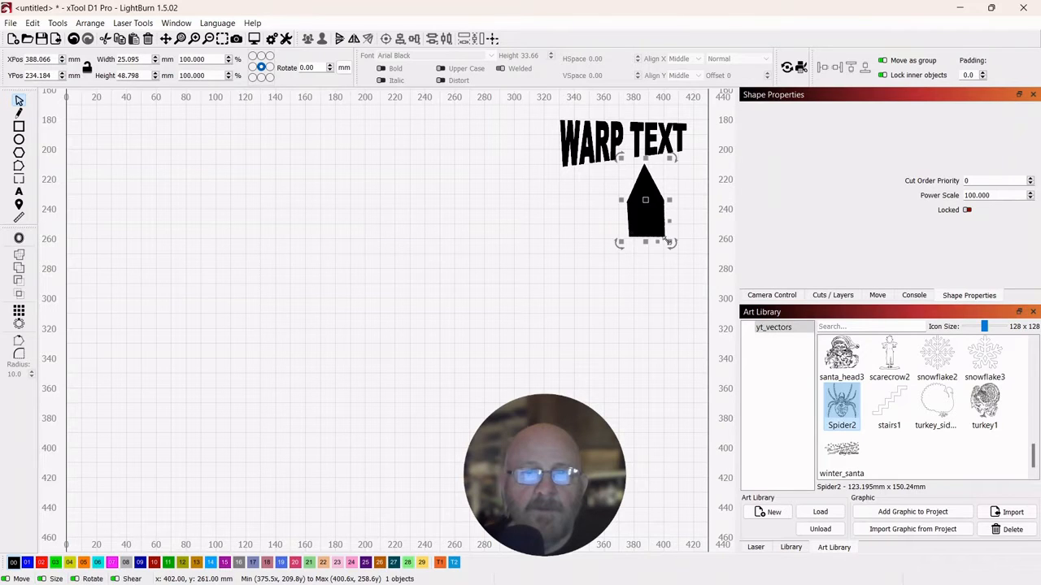
{"action": "left_click", "coordinate": [20, 154]}
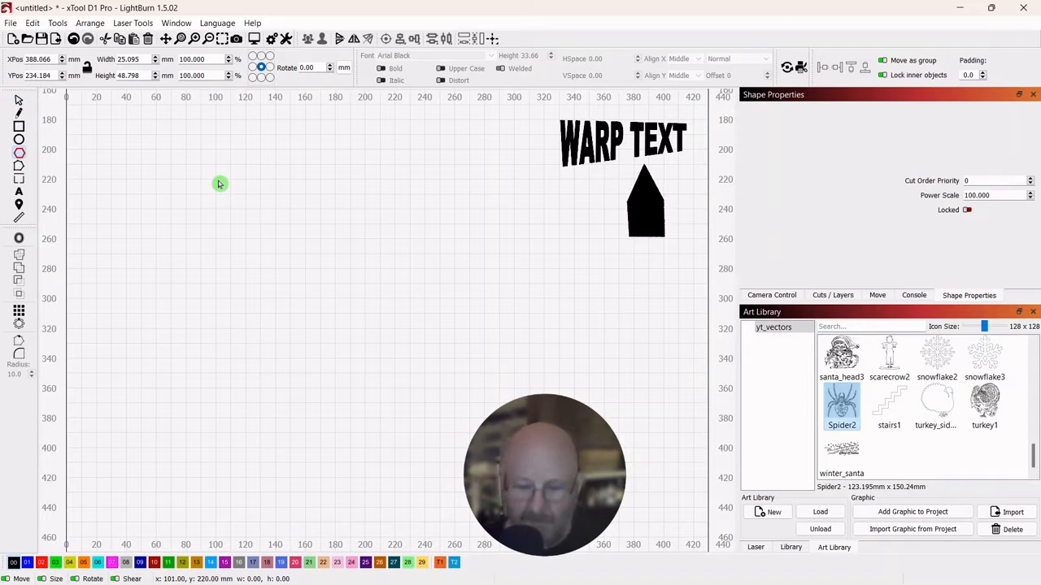
{"action": "left_click_drag", "start_coordinate": [219, 184], "coordinate": [431, 363]}
{"action": "left_click", "coordinate": [18, 102]}
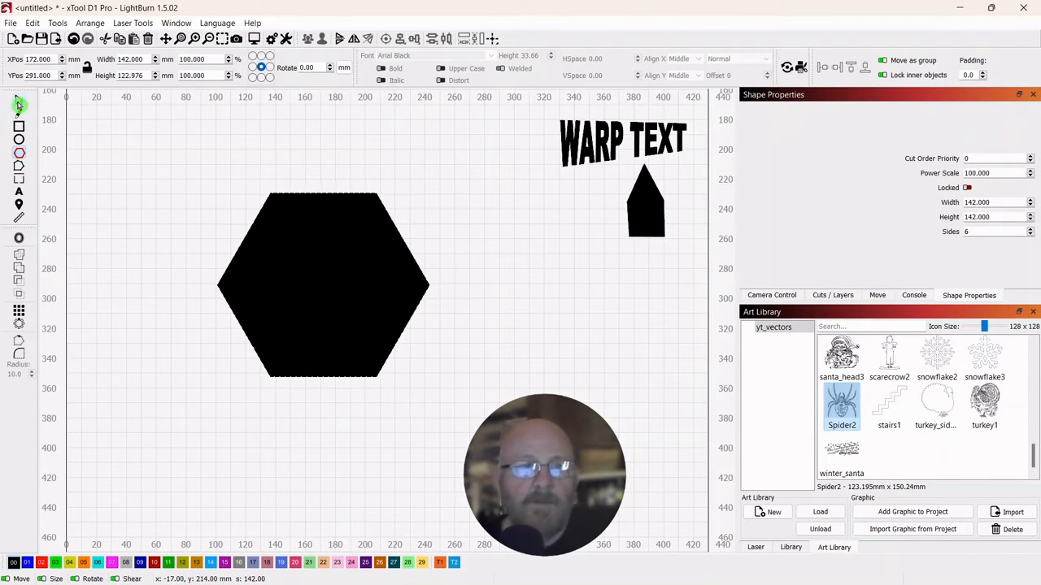
{"action": "scroll", "coordinate": [469, 288], "scroll_direction": "up", "scroll_amount": 3}
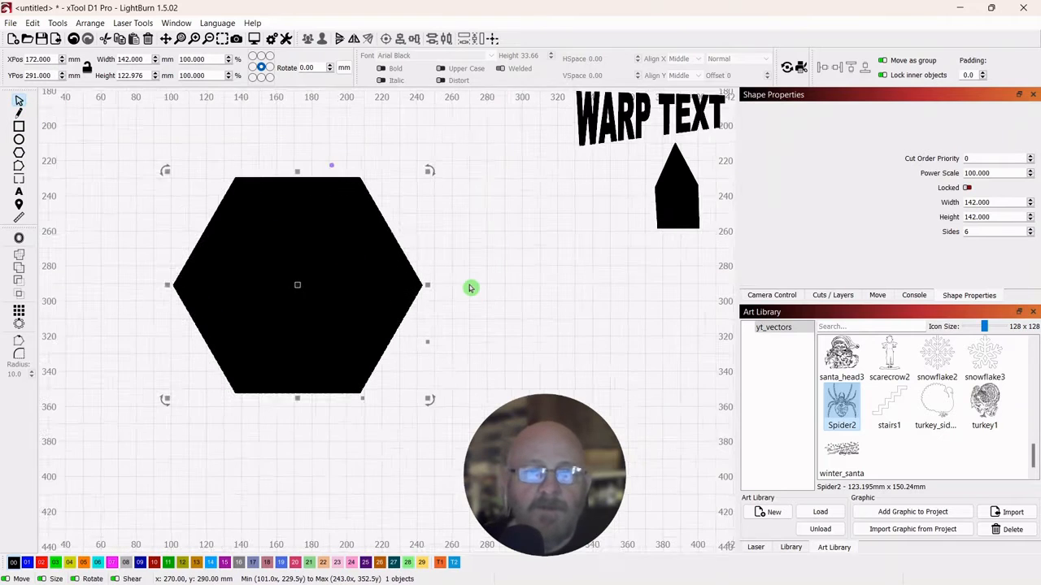
{"action": "left_click_drag", "start_coordinate": [479, 228], "coordinate": [505, 253]}
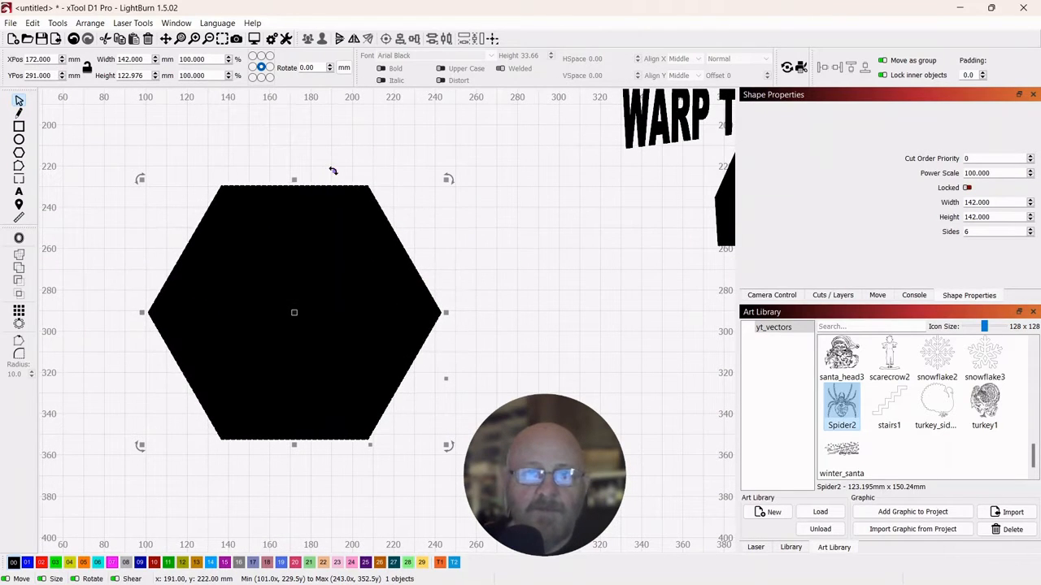
{"action": "scroll", "coordinate": [341, 180], "scroll_direction": "up", "scroll_amount": 4}
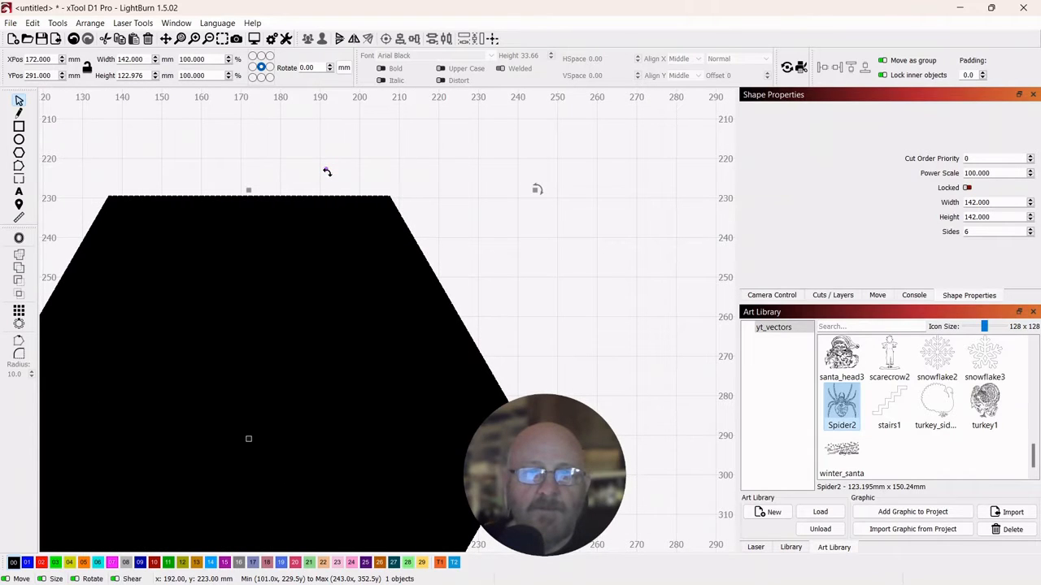
{"action": "scroll", "coordinate": [327, 172], "scroll_direction": "down", "scroll_amount": 4}
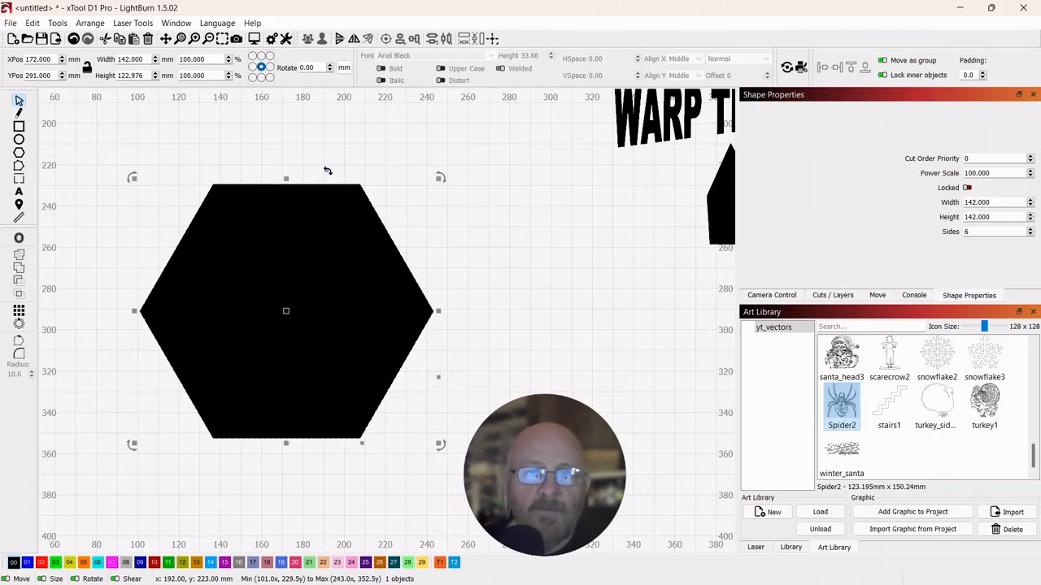
{"action": "mouse_move", "coordinate": [326, 170]}
{"action": "left_mouse_down"}
{"action": "mouse_move", "coordinate": [299, 165]}
{"action": "mouse_move", "coordinate": [379, 223]}
{"action": "mouse_move", "coordinate": [414, 283]}
{"action": "mouse_move", "coordinate": [424, 373]}
{"action": "mouse_move", "coordinate": [409, 232]}
{"action": "mouse_move", "coordinate": [374, 184]}
{"action": "mouse_move", "coordinate": [290, 150]}
{"action": "mouse_move", "coordinate": [334, 176]}
{"action": "left_mouse_up"}
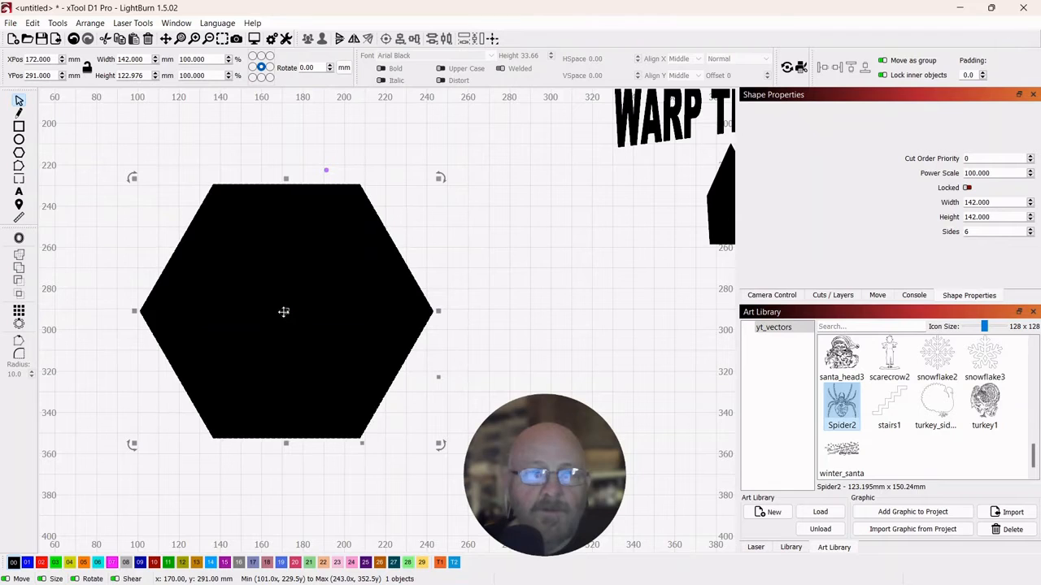
{"action": "right_click", "coordinate": [283, 315]}
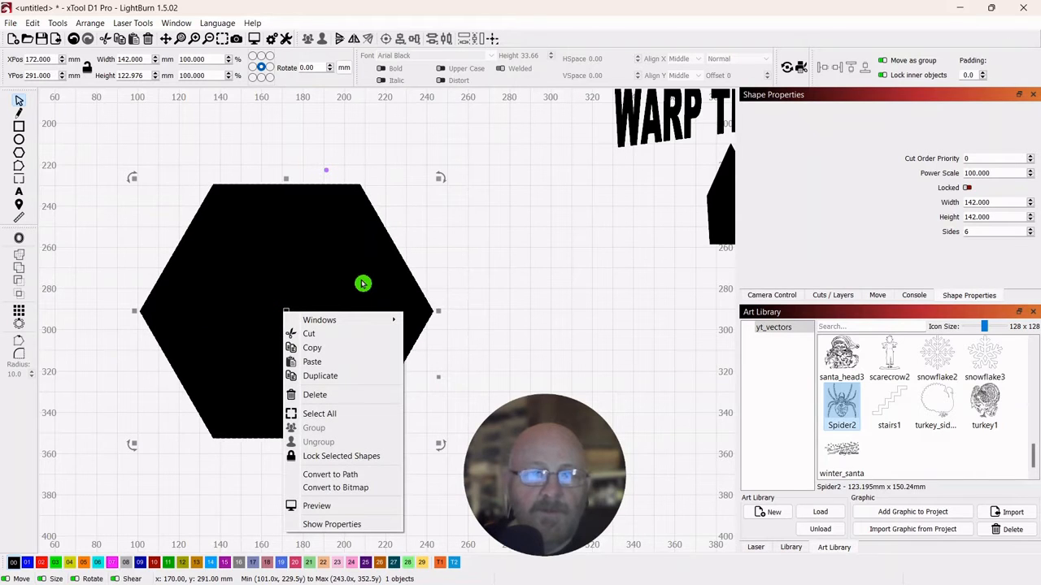
{"action": "left_click", "coordinate": [314, 395]}
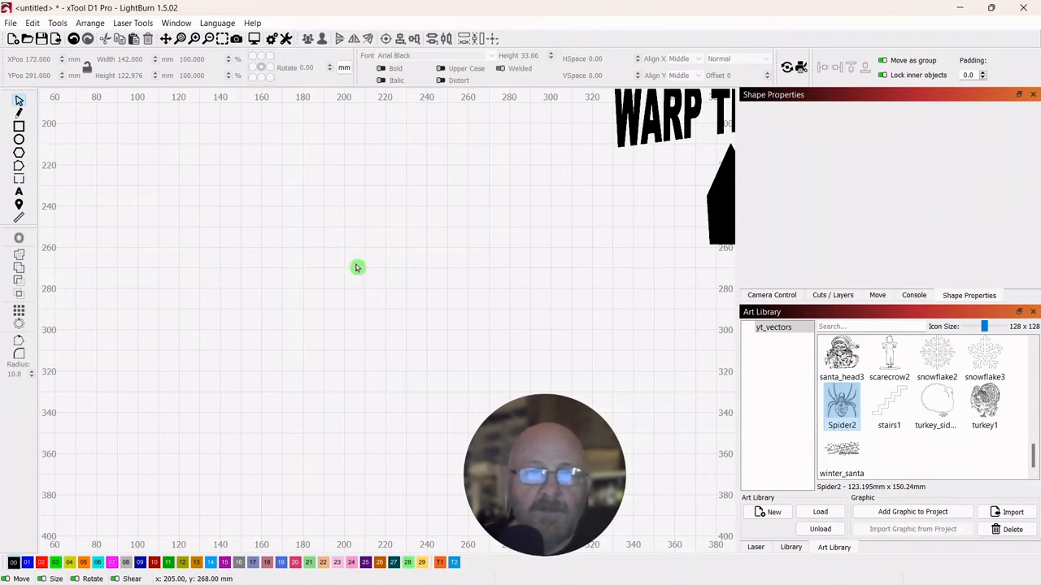
- Find the fire1 graphic in the yt_vectors art library and place it on the workspace
{"action": "left_click_drag", "start_coordinate": [400, 257], "coordinate": [366, 281]}
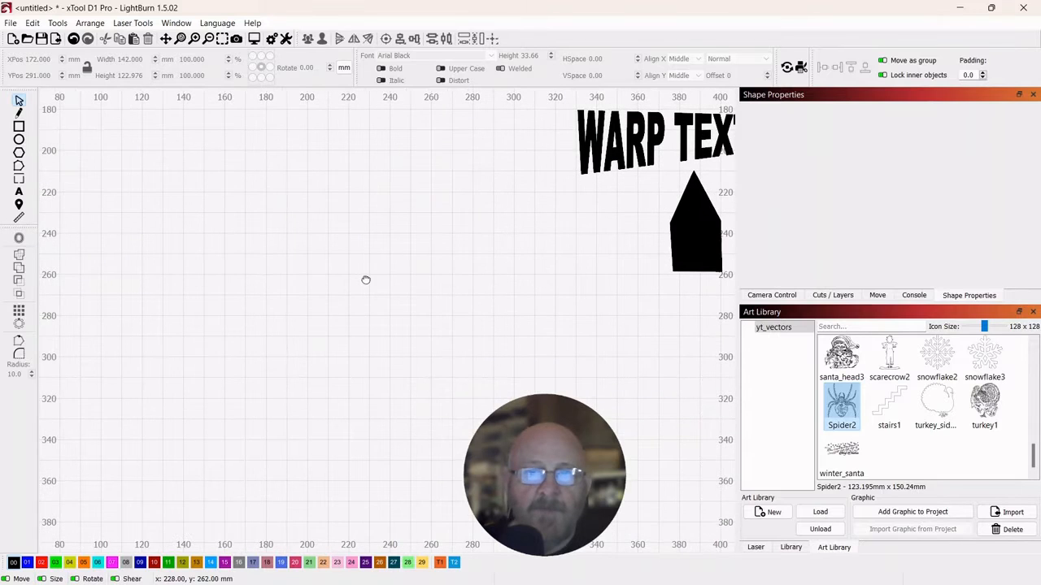
{"action": "scroll", "coordinate": [905, 416], "scroll_direction": "up", "scroll_amount": 5}
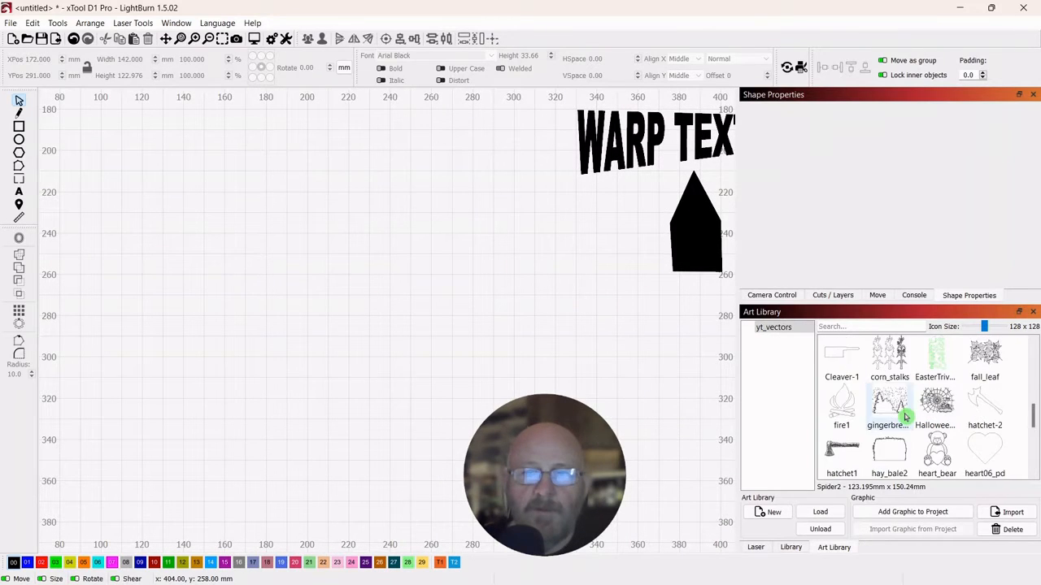
{"action": "scroll", "coordinate": [905, 416], "scroll_direction": "up", "scroll_amount": 6}
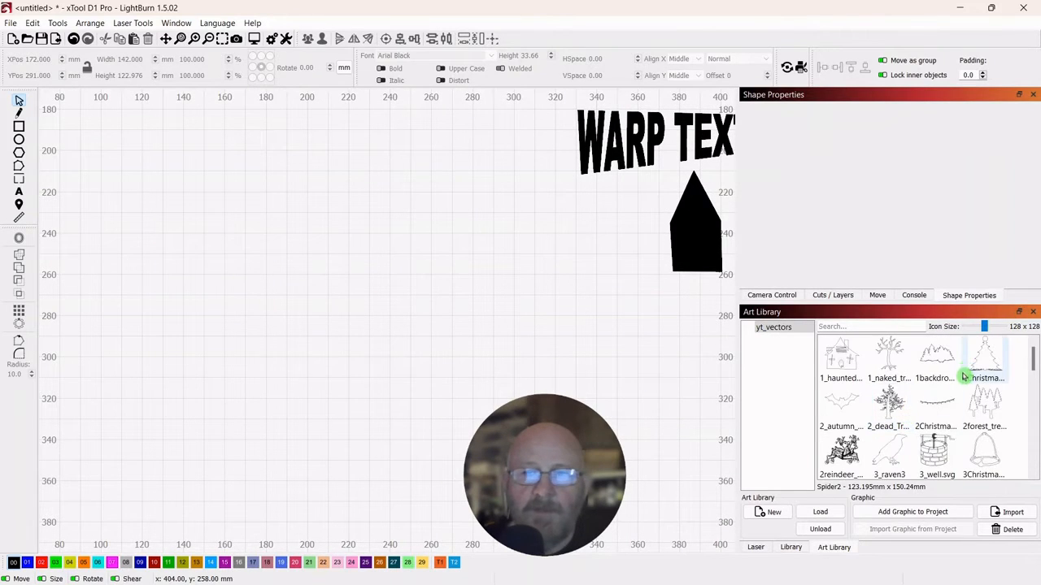
{"action": "scroll", "coordinate": [921, 409], "scroll_direction": "down", "scroll_amount": 1}
{"action": "scroll", "coordinate": [921, 409], "scroll_direction": "down", "scroll_amount": 1}
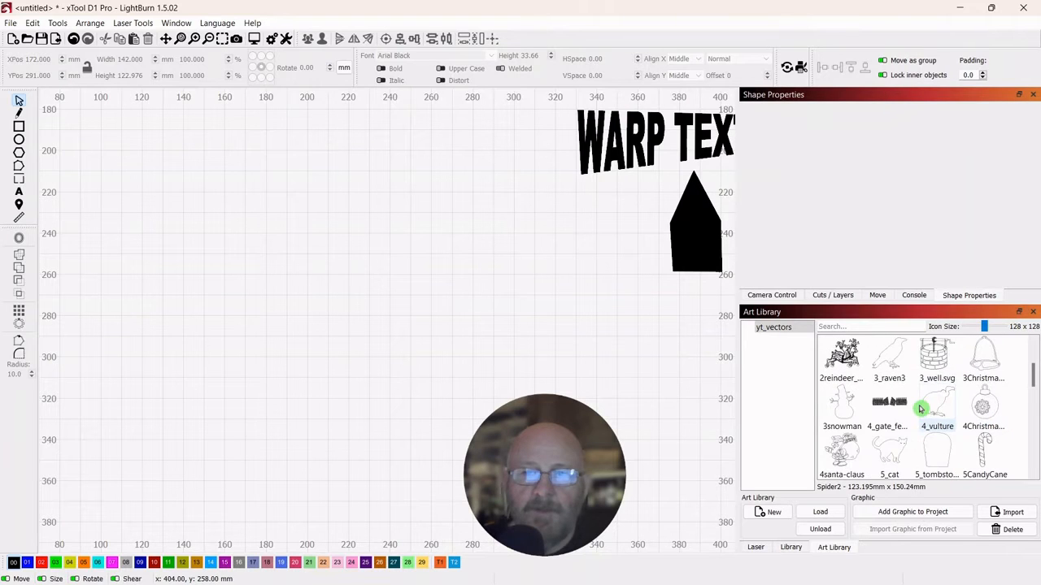
{"action": "scroll", "coordinate": [931, 419], "scroll_direction": "down", "scroll_amount": 3}
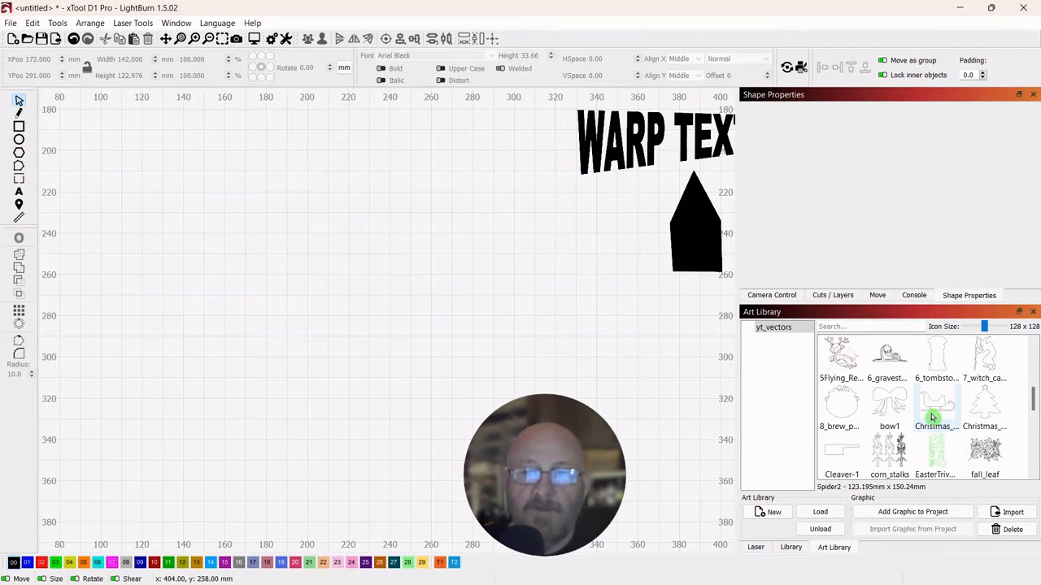
{"action": "scroll", "coordinate": [933, 418], "scroll_direction": "down", "scroll_amount": 1}
{"action": "scroll", "coordinate": [931, 413], "scroll_direction": "down", "scroll_amount": 3}
{"action": "scroll", "coordinate": [929, 399], "scroll_direction": "down", "scroll_amount": 5}
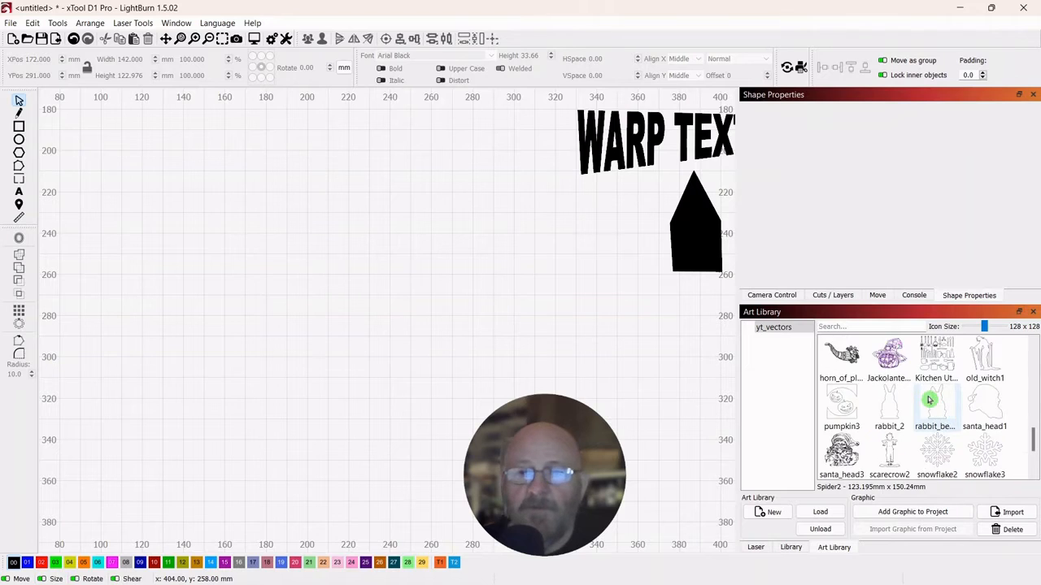
{"action": "scroll", "coordinate": [929, 400], "scroll_direction": "up", "scroll_amount": 4}
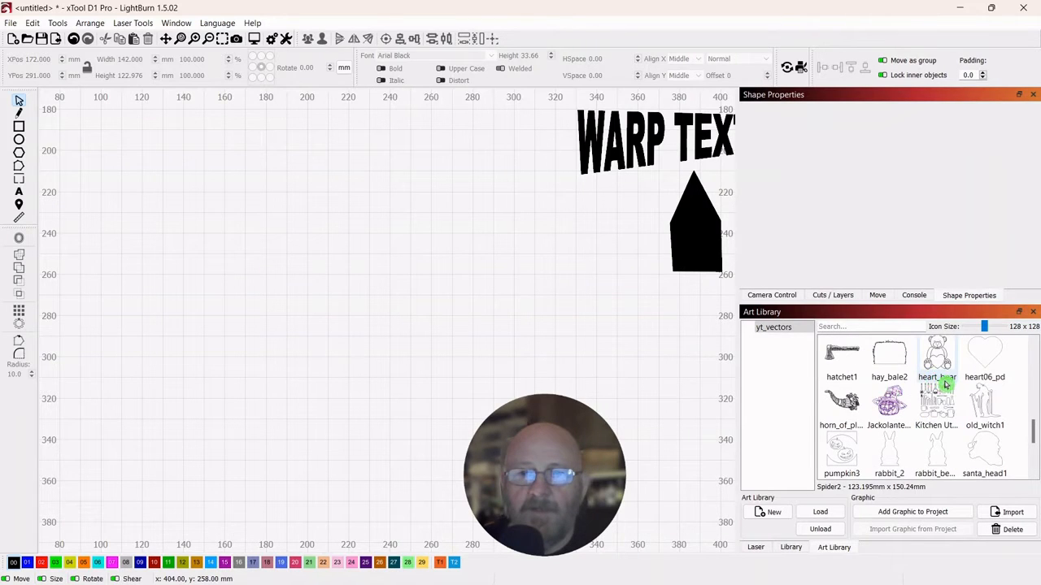
{"action": "scroll", "coordinate": [946, 383], "scroll_direction": "up", "scroll_amount": 1}
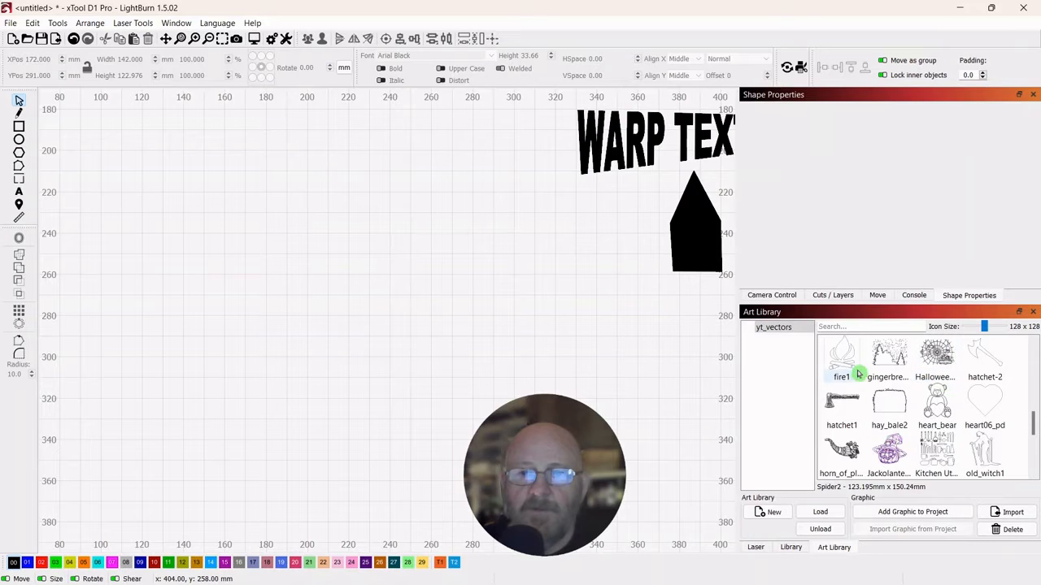
{"action": "left_click_drag", "start_coordinate": [842, 358], "coordinate": [345, 327]}
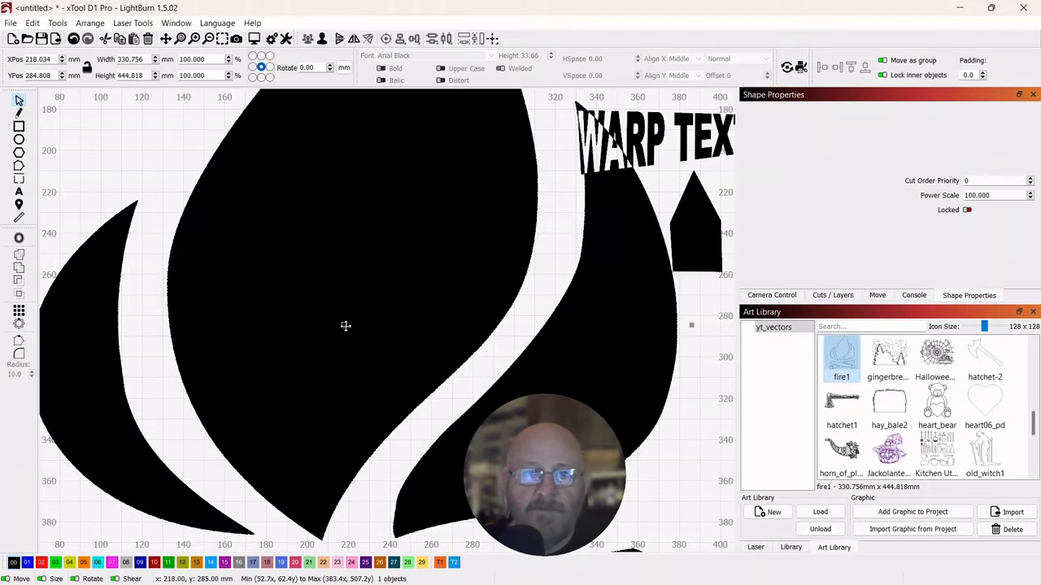
- Scale the campfire graphic down to about 140 × 189 mm and position it at about X 148, Y 199 mm
{"action": "scroll", "coordinate": [374, 314], "scroll_direction": "down", "scroll_amount": 4}
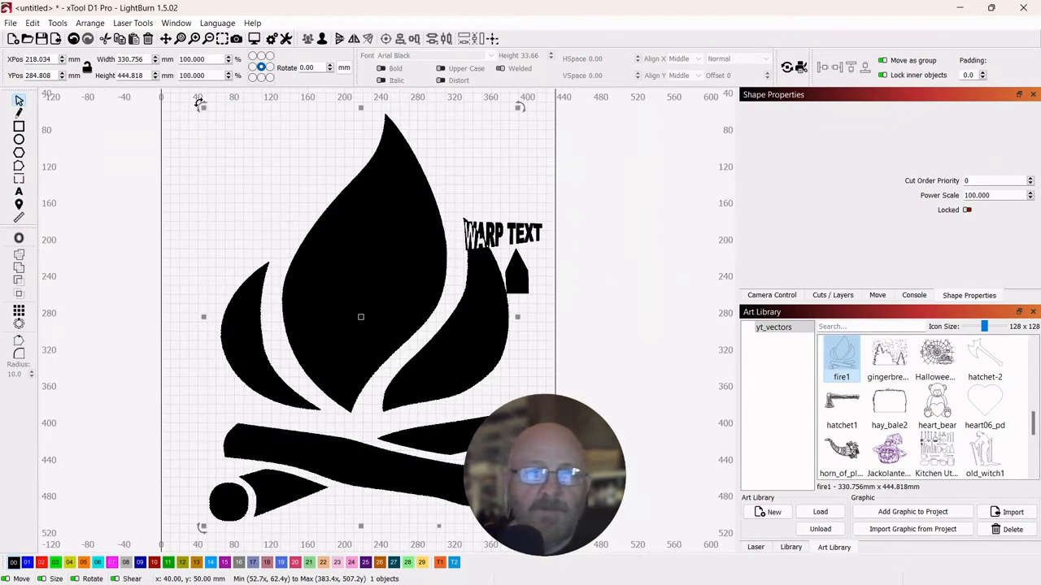
{"action": "left_click_drag", "start_coordinate": [201, 106], "coordinate": [370, 330]}
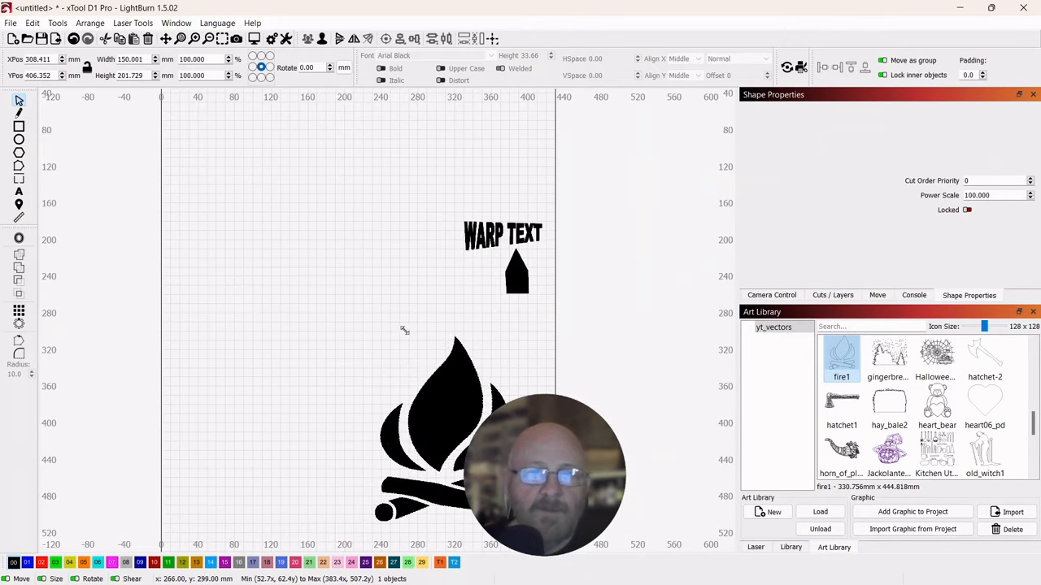
{"action": "left_click_drag", "start_coordinate": [444, 431], "coordinate": [302, 235]}
{"action": "scroll", "coordinate": [447, 268], "scroll_direction": "up", "scroll_amount": 1}
{"action": "scroll", "coordinate": [447, 269], "scroll_direction": "up", "scroll_amount": 2}
{"action": "left_click_drag", "start_coordinate": [397, 255], "coordinate": [504, 309]}
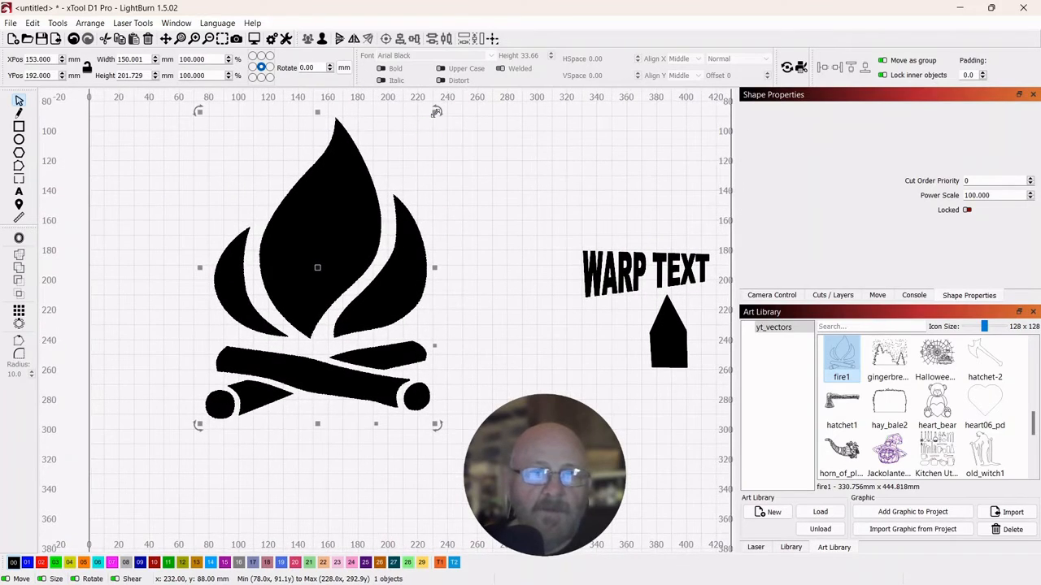
{"action": "left_click_drag", "start_coordinate": [436, 112], "coordinate": [422, 131]}
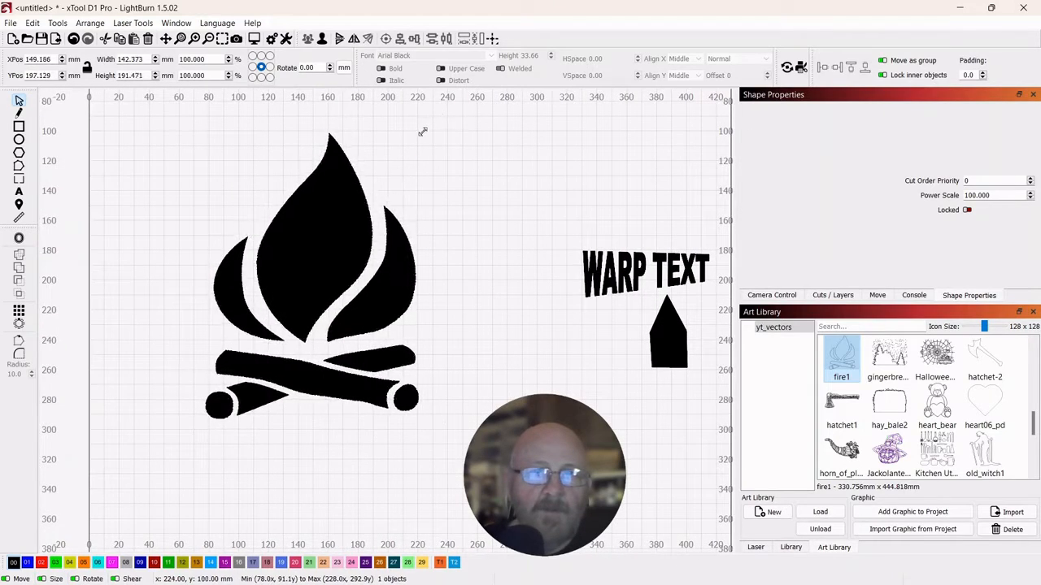
- Apply the 4-point Warp Selection to the campfire, pulling all four corners inward to form a narrow, pointed shape about 88 × 139 mm
{"action": "left_click", "coordinate": [57, 24]}
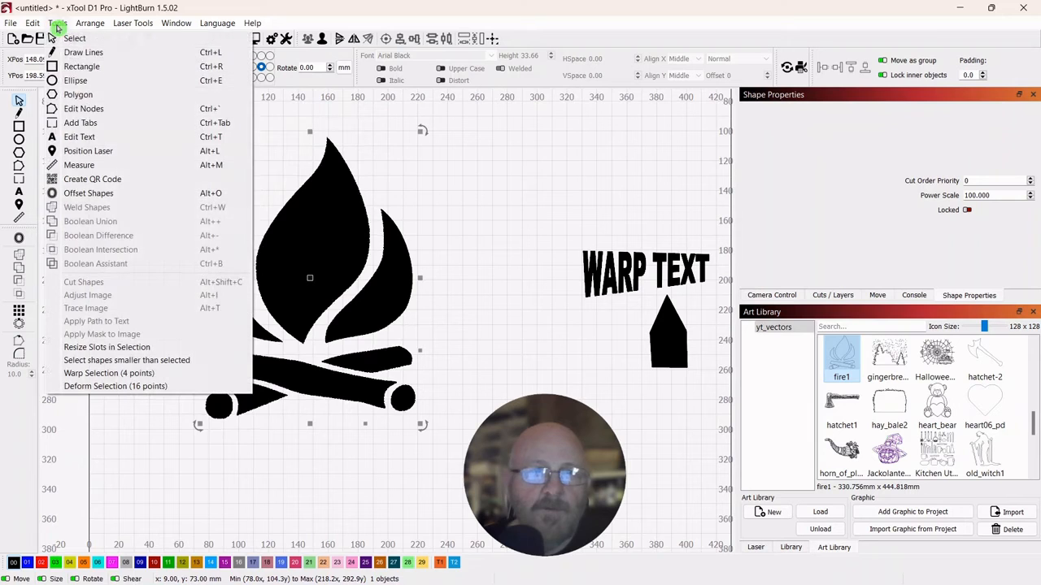
{"action": "left_click", "coordinate": [103, 374]}
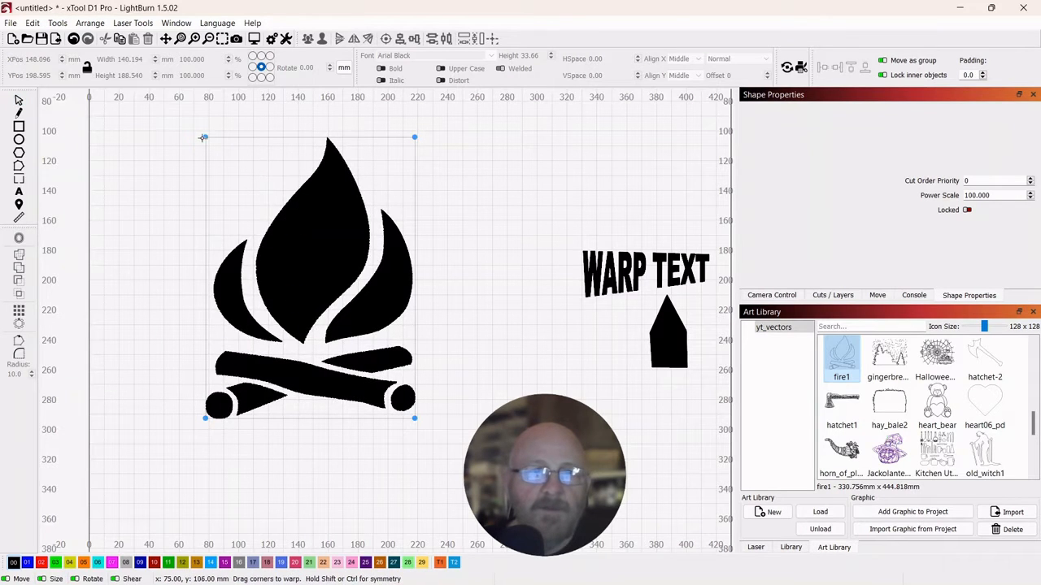
{"action": "left_click_drag", "start_coordinate": [204, 137], "coordinate": [310, 200]}
{"action": "left_click_drag", "start_coordinate": [414, 138], "coordinate": [336, 170]}
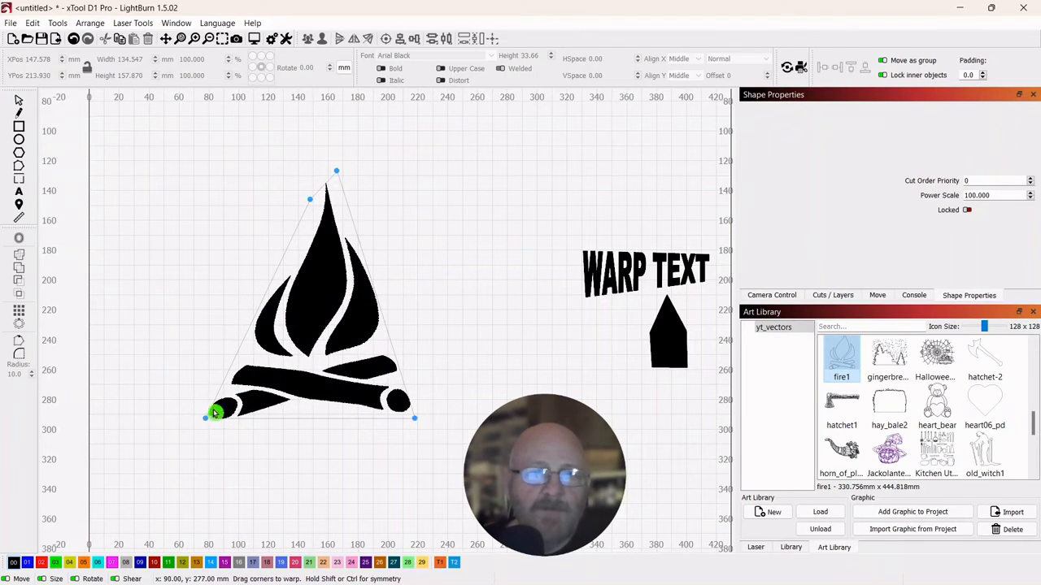
{"action": "left_click_drag", "start_coordinate": [209, 426], "coordinate": [256, 395]}
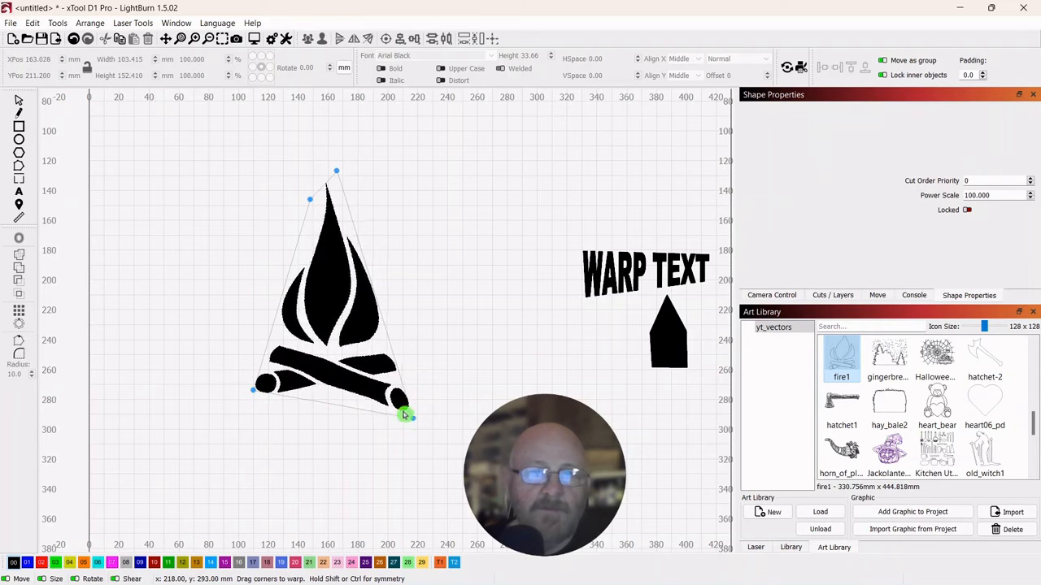
{"action": "left_click_drag", "start_coordinate": [404, 416], "coordinate": [391, 386]}
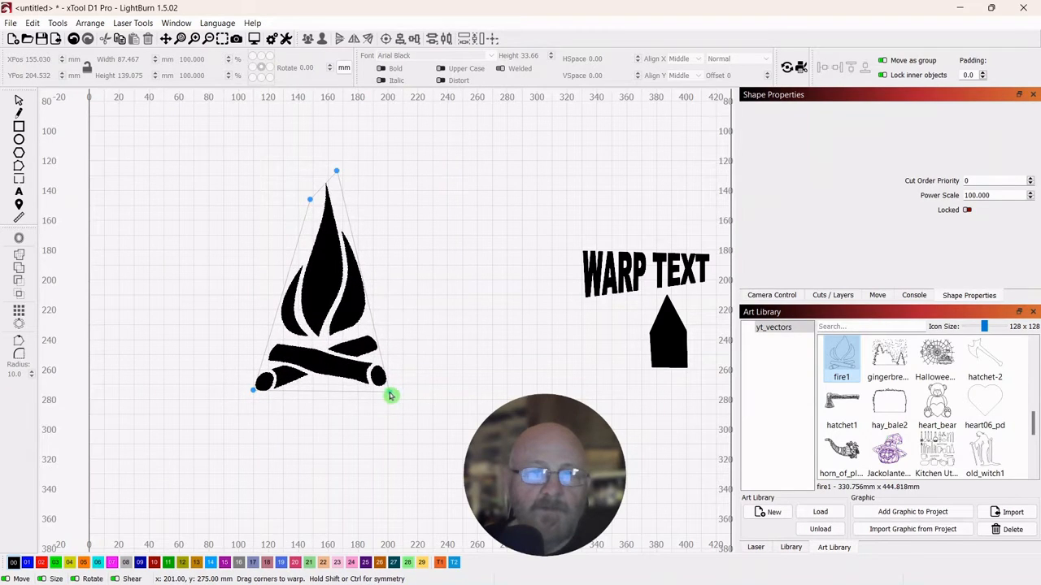
{"action": "left_click", "coordinate": [20, 102]}
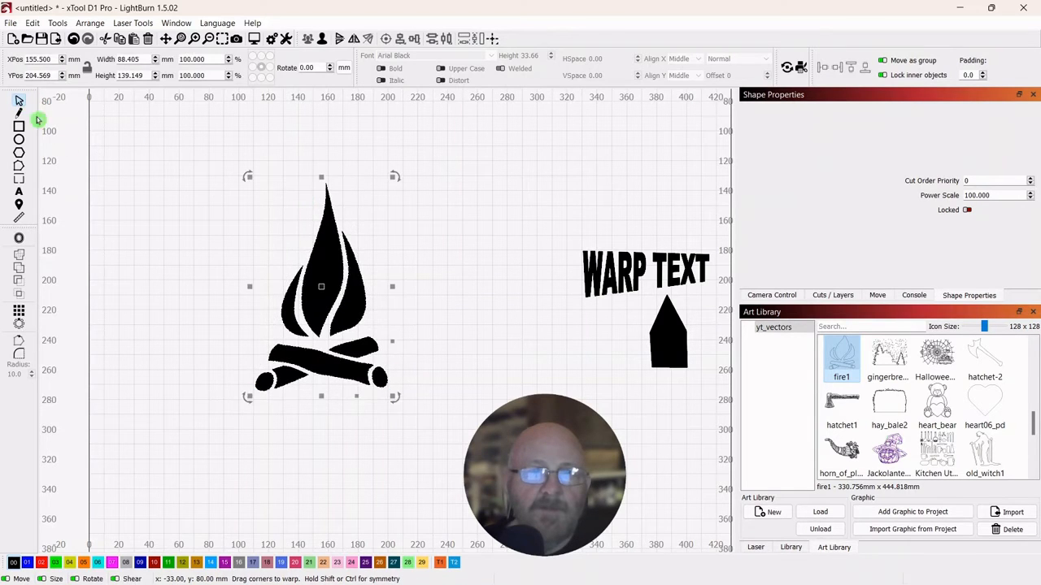
- Shrink the warped campfire to about 27 × 43 mm and place it beside the house shape at about X 354, Y 234 mm
{"action": "left_click_drag", "start_coordinate": [395, 193], "coordinate": [302, 322]}
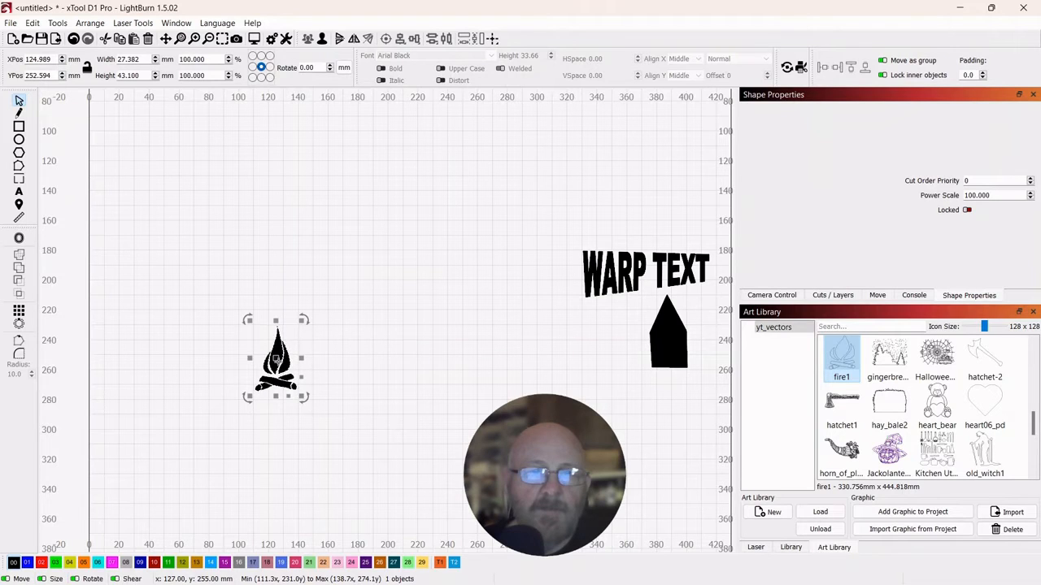
{"action": "left_click_drag", "start_coordinate": [275, 362], "coordinate": [616, 335]}
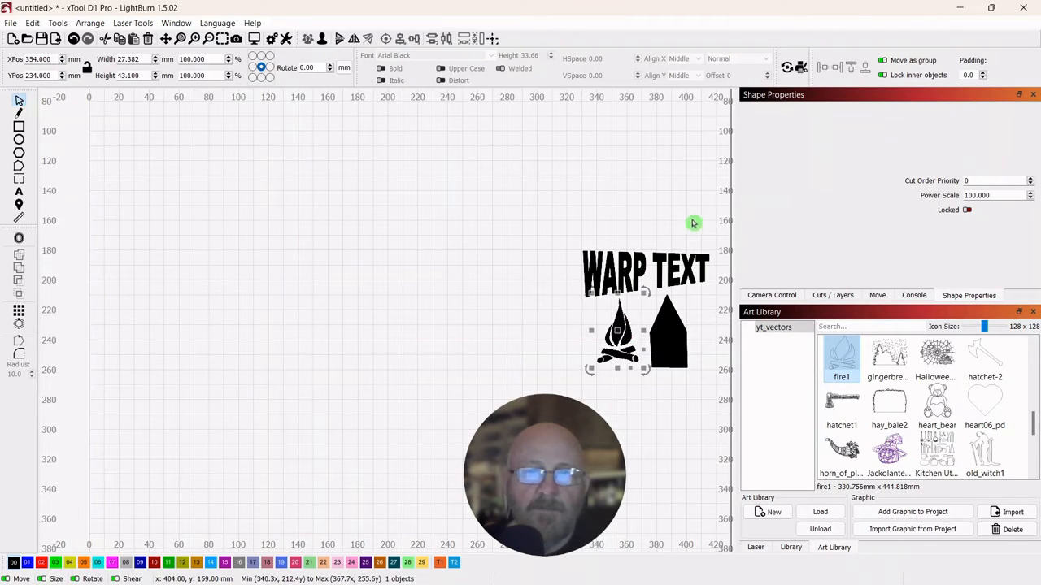
- Move the text, campfire and house shape together to about X 344, Y 139 mm and clear the selection
{"action": "left_click_drag", "start_coordinate": [705, 232], "coordinate": [553, 374]}
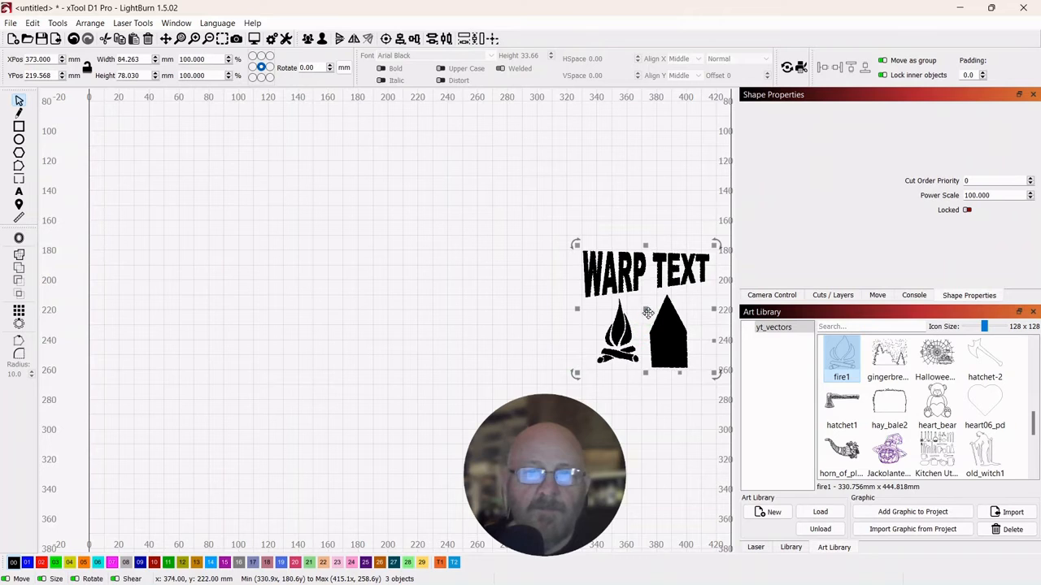
{"action": "left_click_drag", "start_coordinate": [632, 280], "coordinate": [603, 190]}
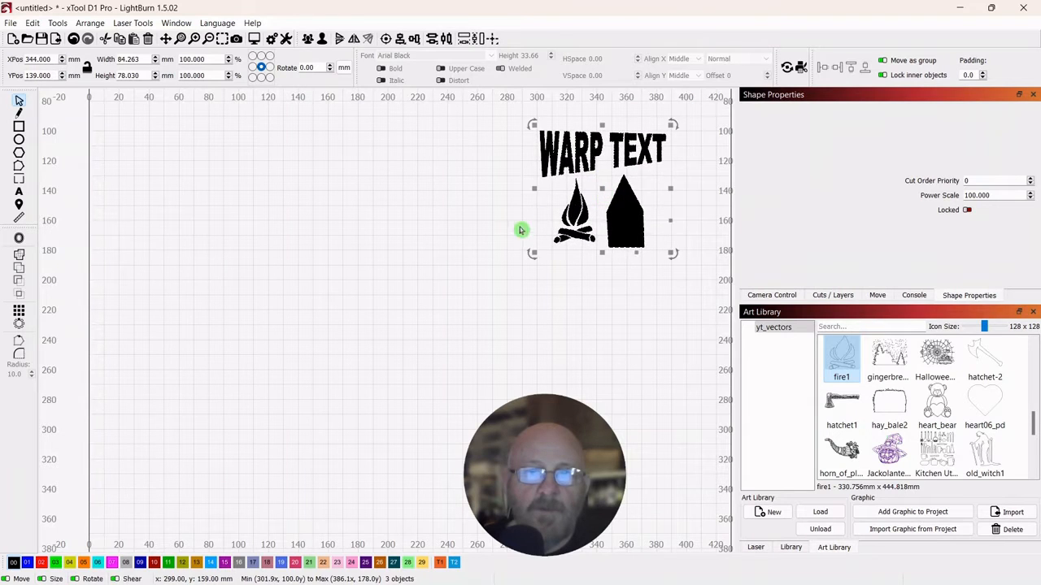
{"action": "left_click", "coordinate": [473, 249]}
{"action": "left_click_drag", "start_coordinate": [487, 225], "coordinate": [471, 249]}
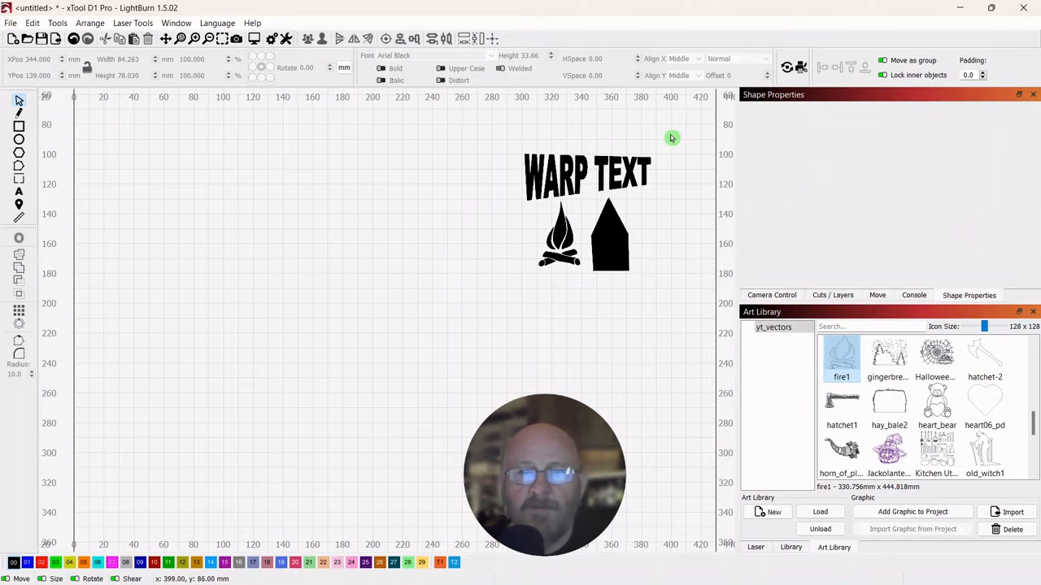
{"action": "left_click_drag", "start_coordinate": [693, 131], "coordinate": [560, 239]}
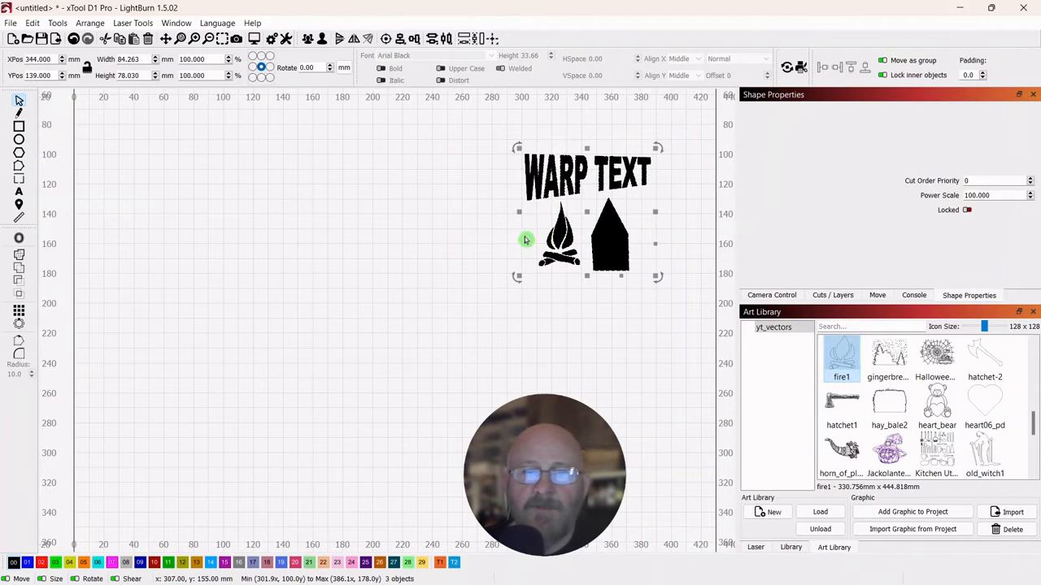
{"action": "left_click", "coordinate": [441, 210]}
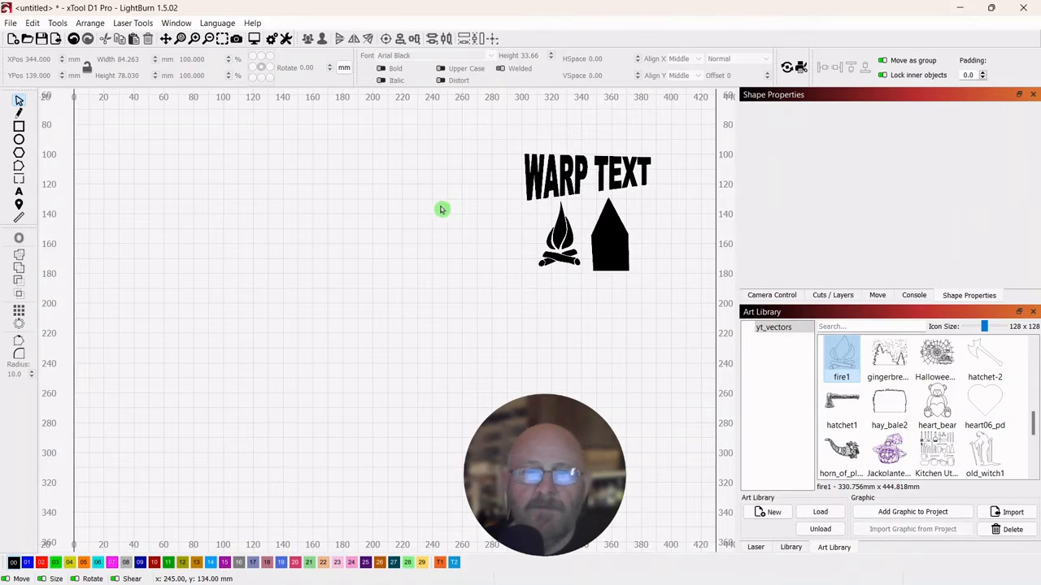
{"action": "left_click_drag", "start_coordinate": [479, 133], "coordinate": [605, 261]}
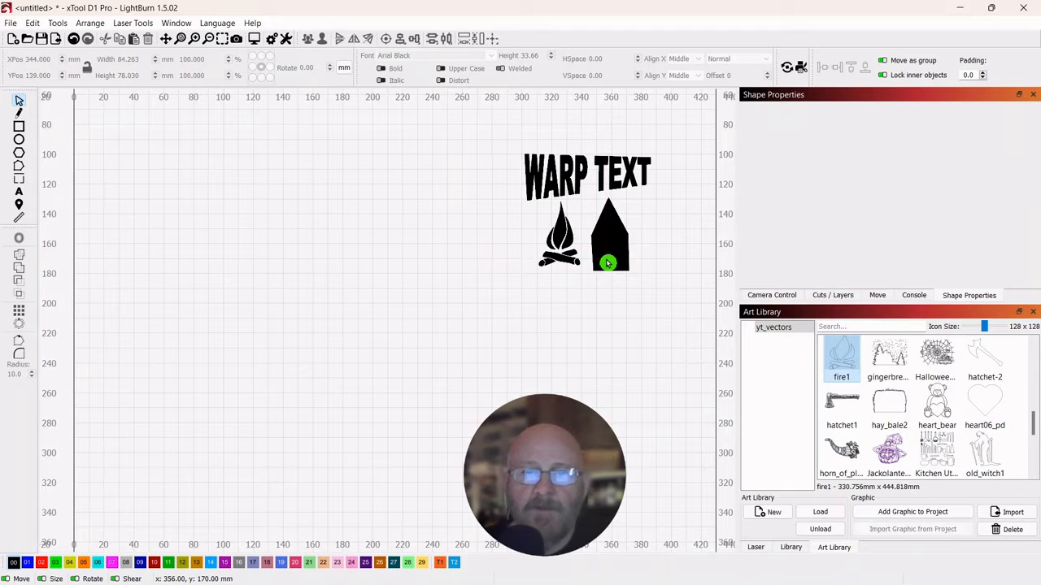
{"action": "left_click_drag", "start_coordinate": [427, 134], "coordinate": [684, 316]}
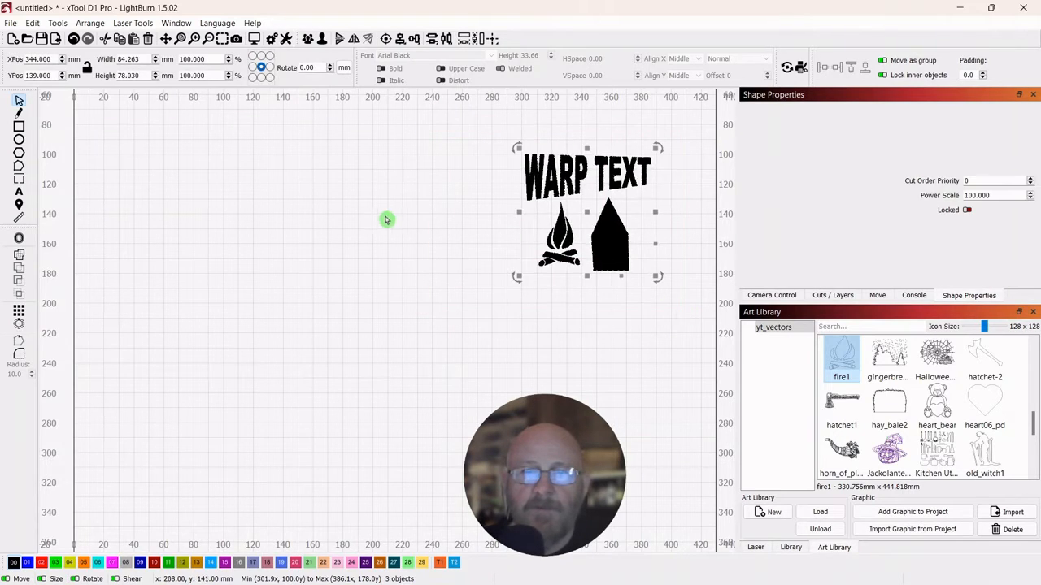
{"action": "left_click", "coordinate": [409, 204]}
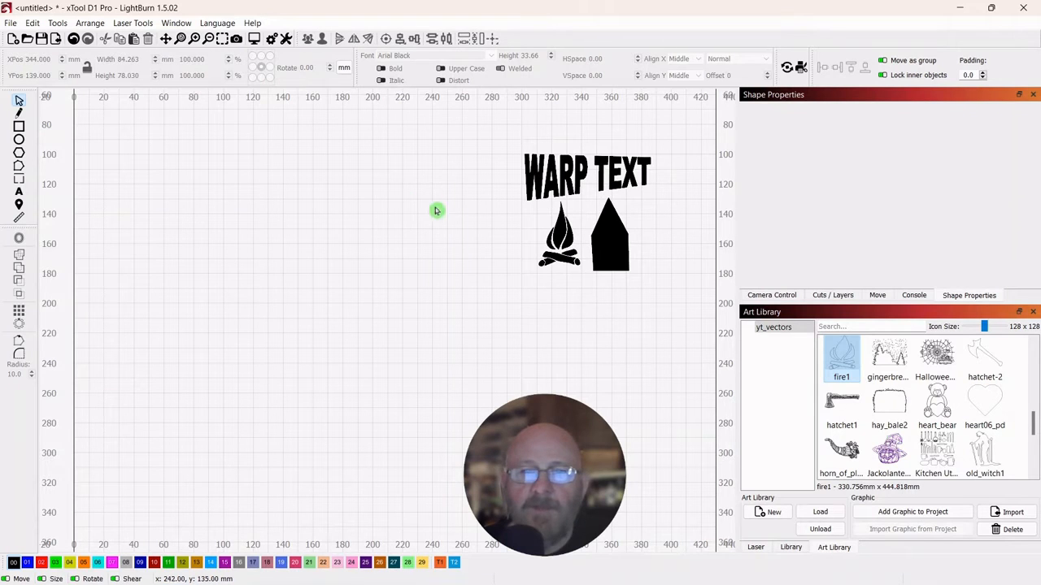
- Move the campfire slightly to about X 322, Y 153 mm, beside the house shape, and clear the selection
{"action": "left_click_drag", "start_coordinate": [493, 180], "coordinate": [614, 282]}
{"action": "mouse_move", "coordinate": [550, 222]}
{"action": "left_mouse_down"}
{"action": "mouse_move", "coordinate": [454, 221]}
{"action": "mouse_move", "coordinate": [427, 204]}
{"action": "mouse_move", "coordinate": [556, 237]}
{"action": "left_mouse_up"}
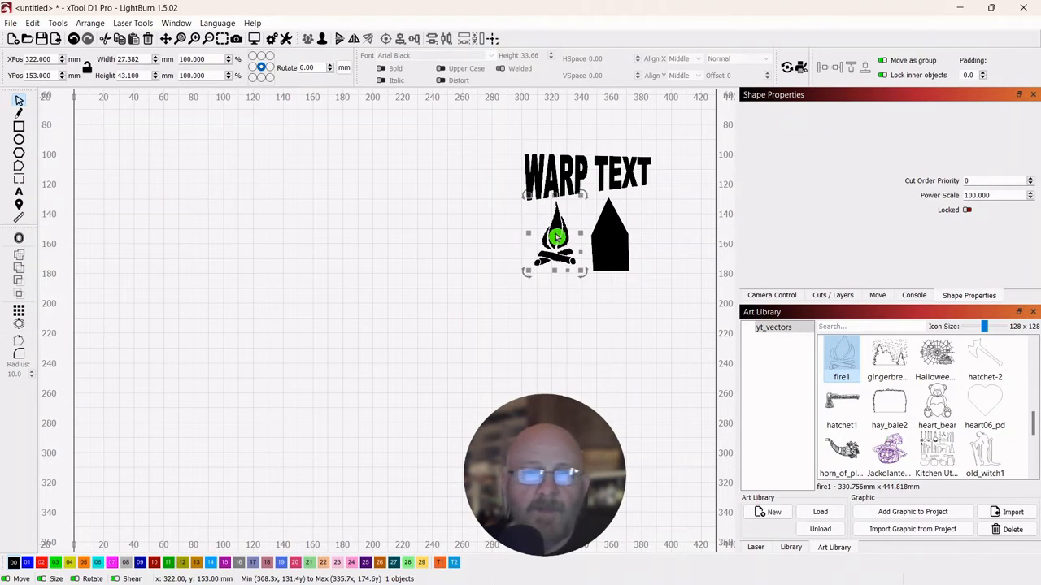
{"action": "left_click", "coordinate": [394, 259]}
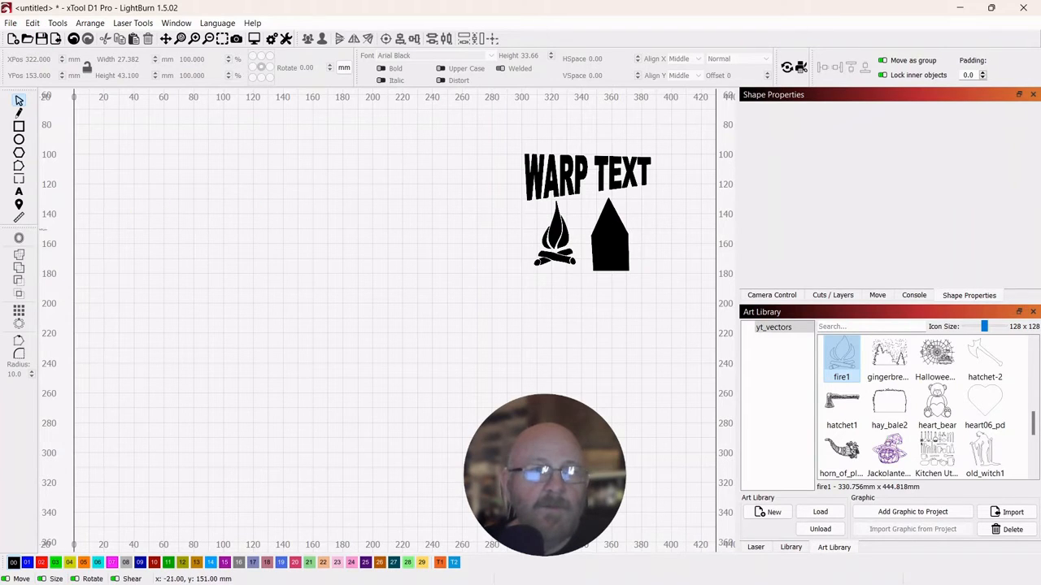
- Add the text "DEFORM TEXT" in Arial Black and move it to about X 155, Y 191 mm
{"action": "left_click", "coordinate": [19, 194]}
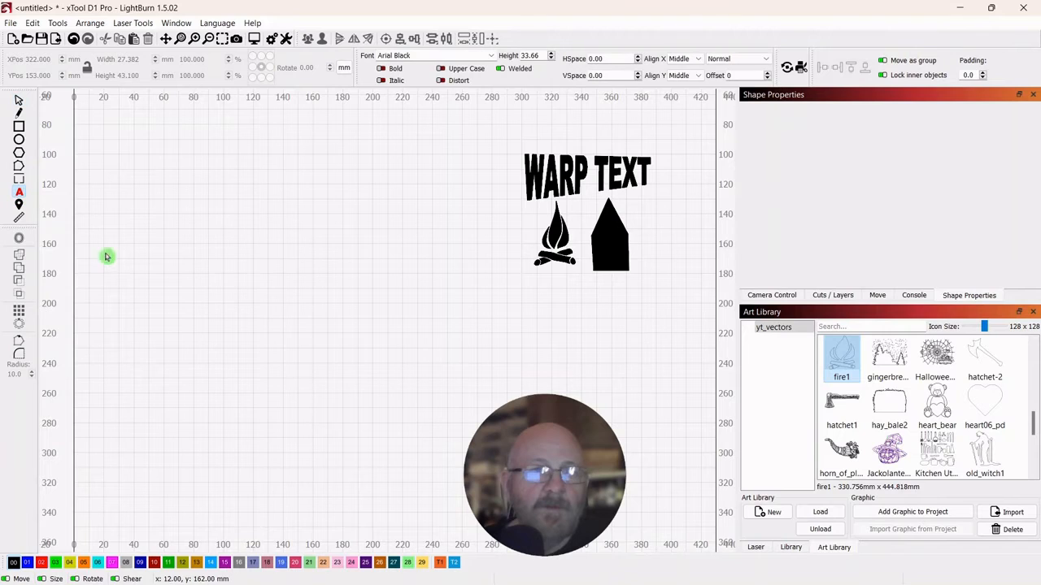
{"action": "left_click", "coordinate": [164, 276]}
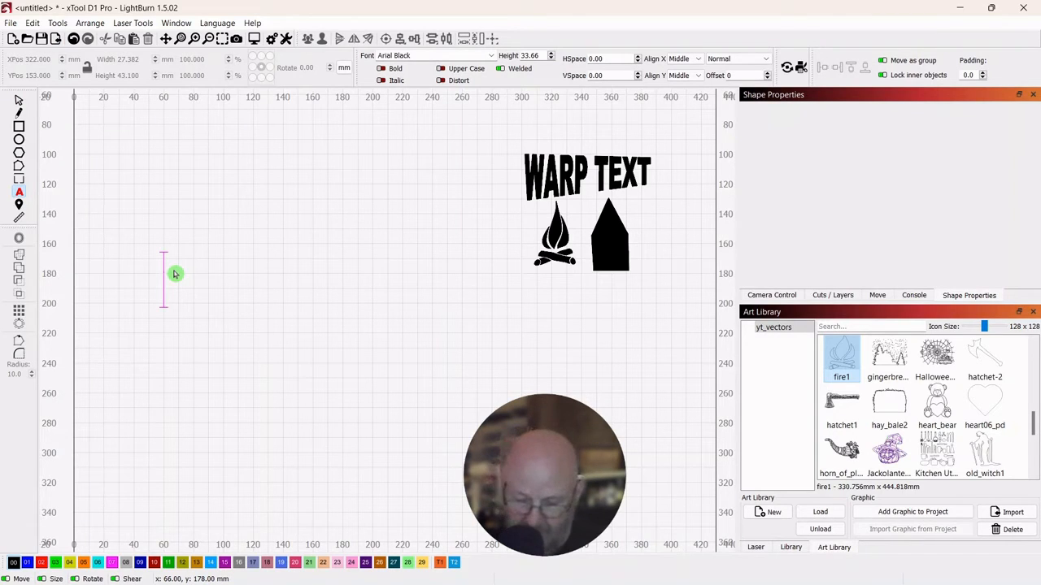
{"action": "type", "text": "DEFO"}
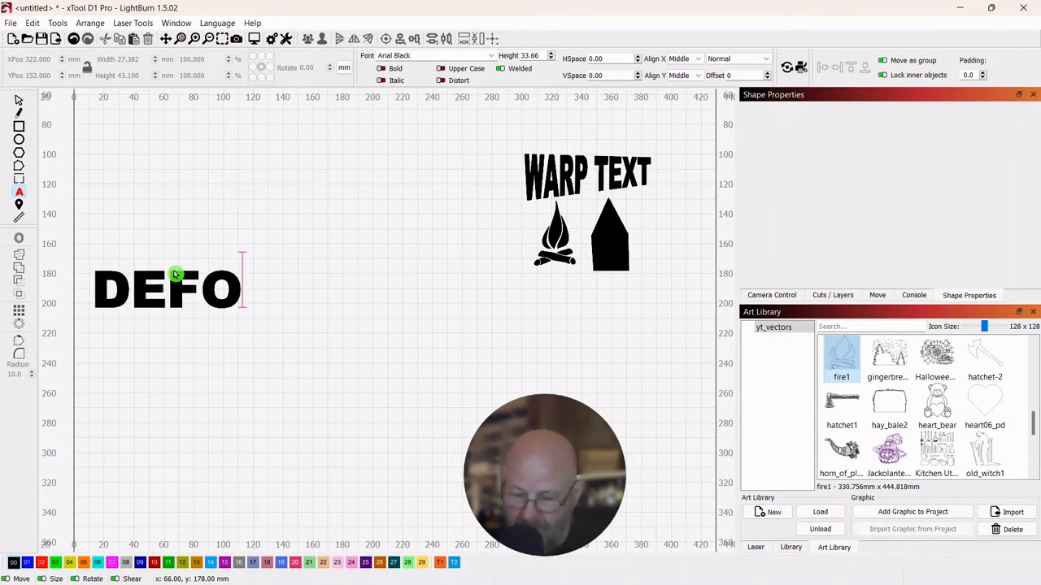
{"action": "type", "text": "RM TEXT"}
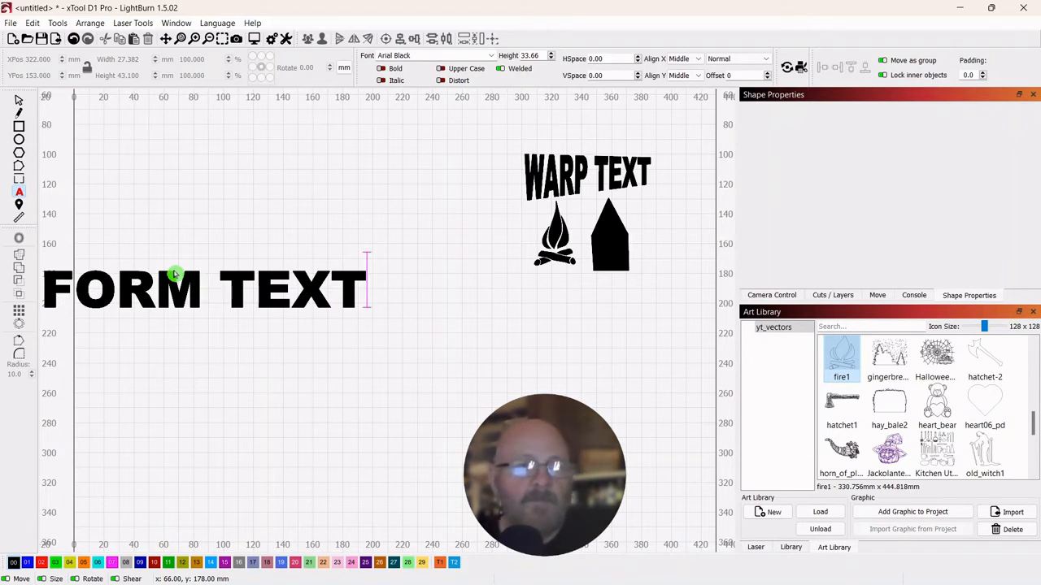
{"action": "left_click", "coordinate": [19, 103]}
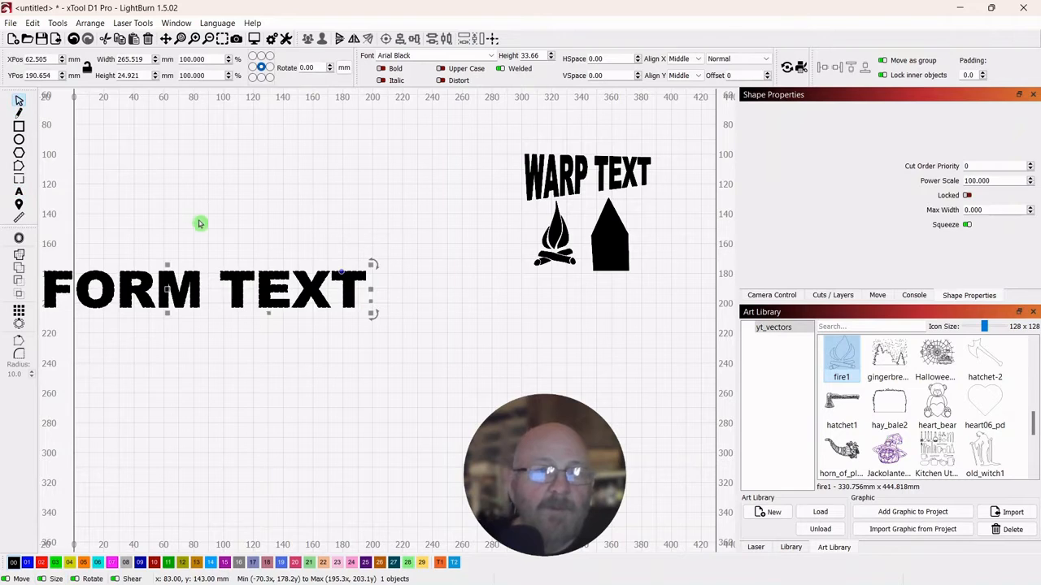
{"action": "left_click_drag", "start_coordinate": [169, 289], "coordinate": [307, 295]}
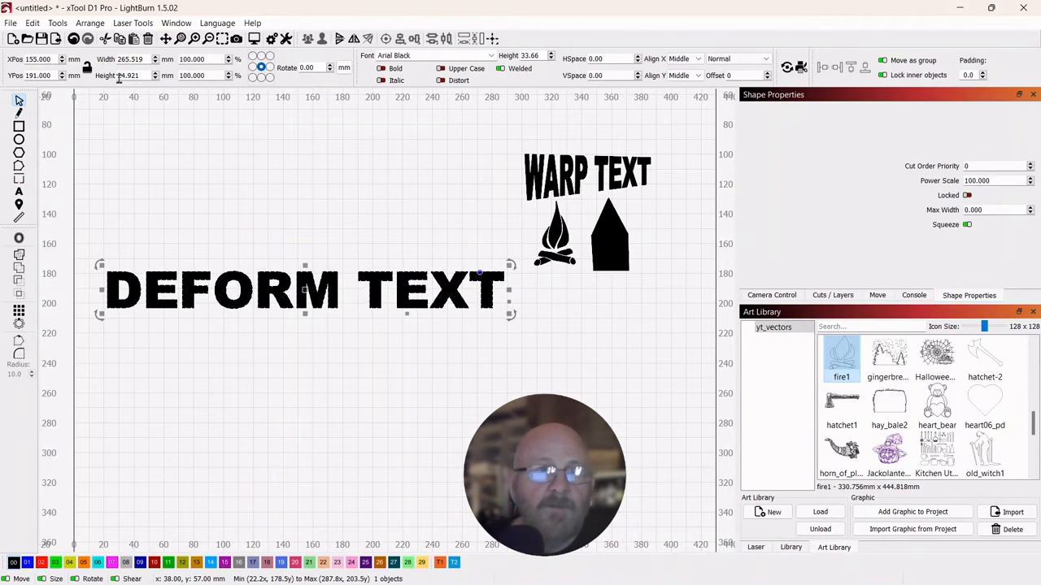
- Apply the 16-point Deform Selection to DEFORM TEXT, pulling all four corners outward vertically so both ends flare, about 267 × 147 mm
{"action": "left_click", "coordinate": [57, 24]}
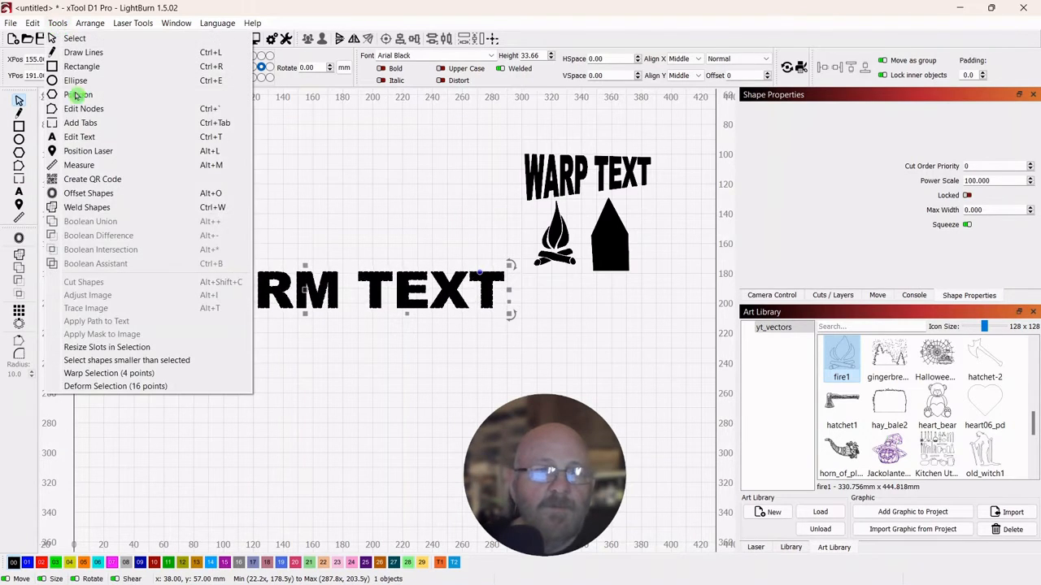
{"action": "left_click", "coordinate": [82, 387]}
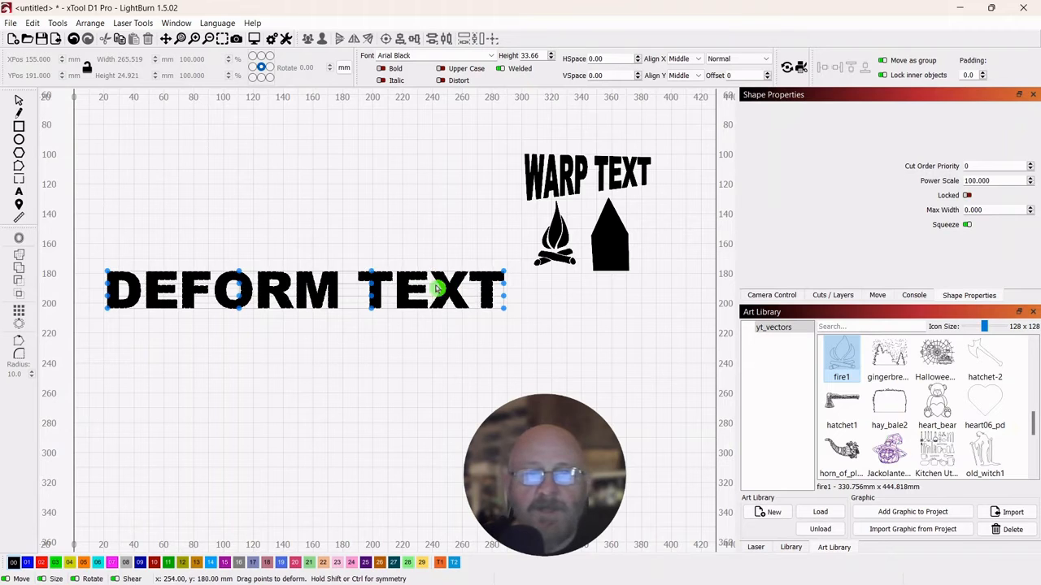
{"action": "left_click_drag", "start_coordinate": [107, 309], "coordinate": [108, 345]}
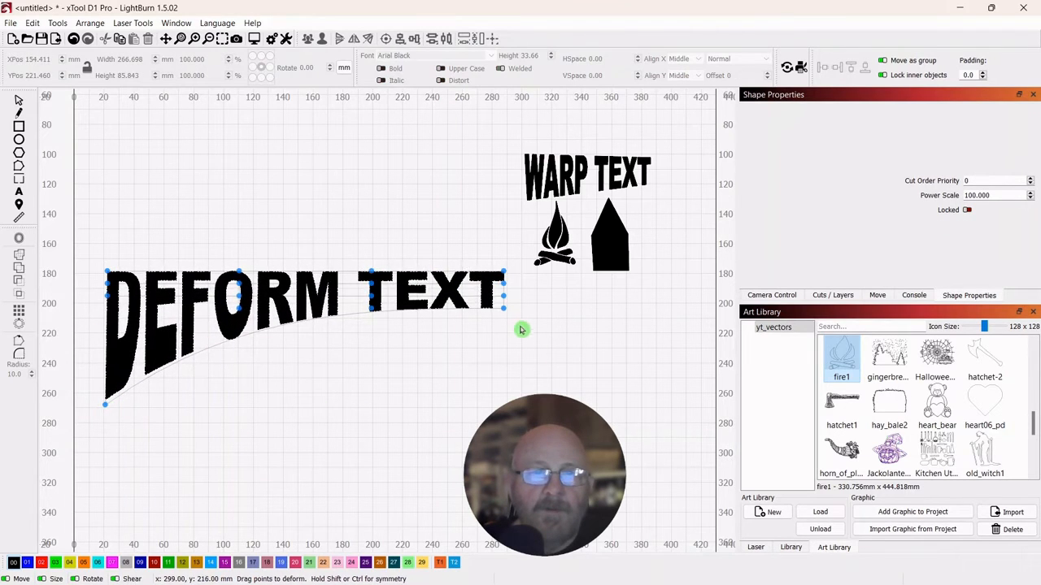
{"action": "left_click_drag", "start_coordinate": [515, 349], "coordinate": [523, 399]}
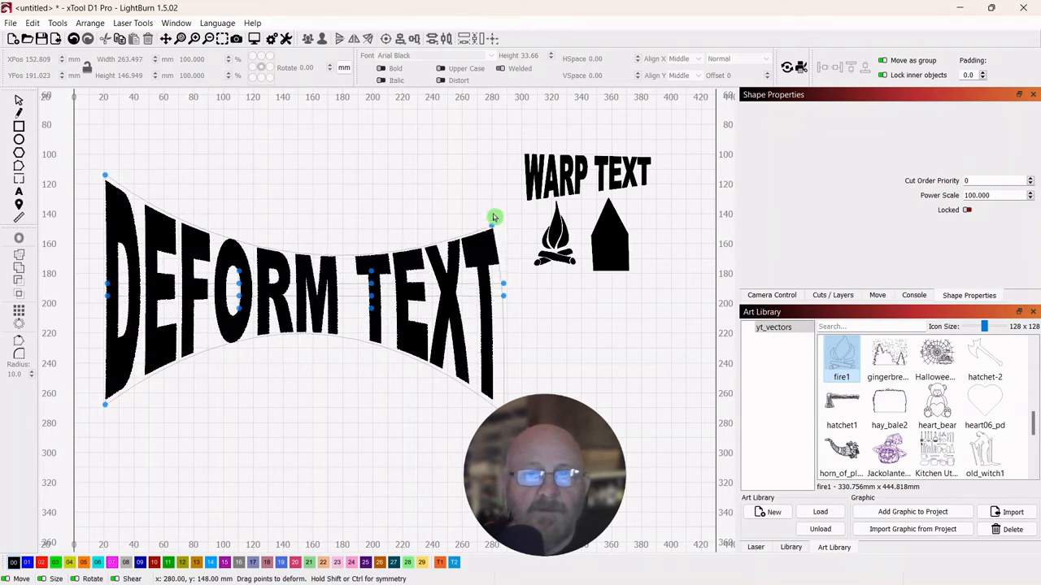
{"action": "left_click_drag", "start_coordinate": [493, 217], "coordinate": [505, 188]}
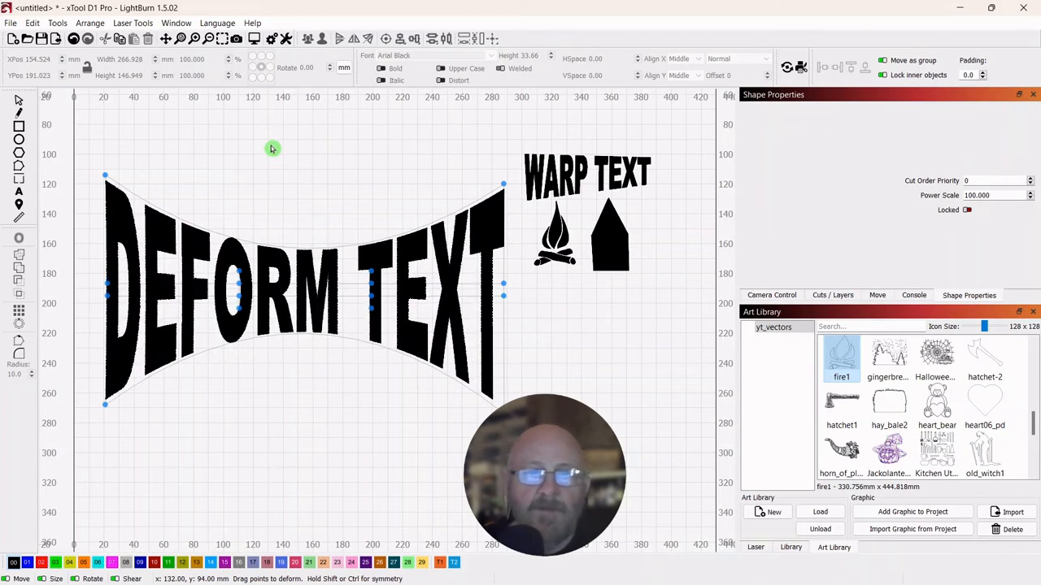
{"action": "left_click", "coordinate": [18, 101]}
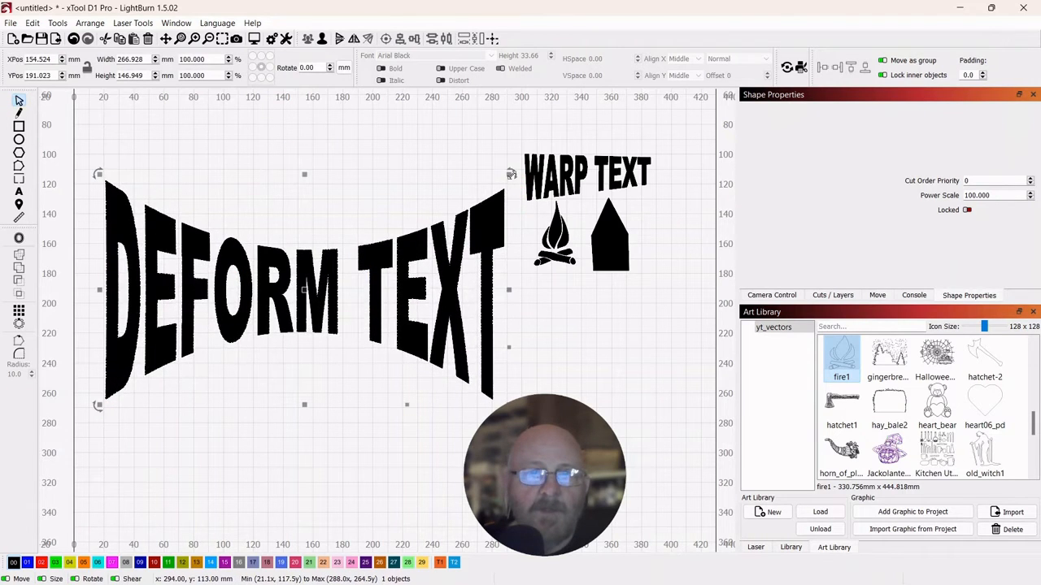
- Shrink the deformed text to about 70 × 39 mm and place it beside WARP TEXT at about X 256, Y 109 mm
{"action": "left_click_drag", "start_coordinate": [510, 177], "coordinate": [267, 285]}
{"action": "left_click_drag", "start_coordinate": [146, 331], "coordinate": [458, 170]}
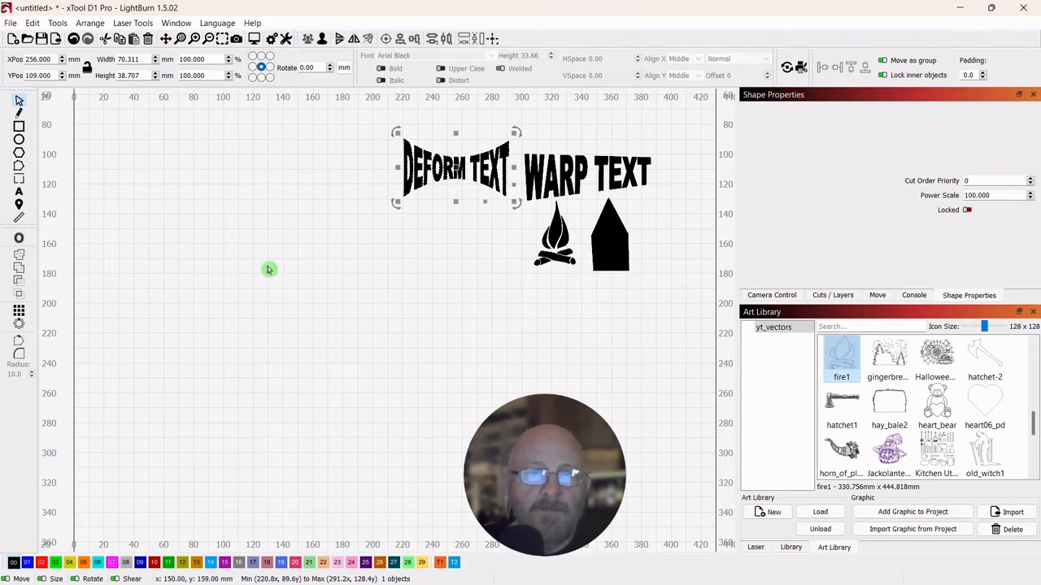
- Draw a six-sided polygon about 119 × 103 mm in the empty area of the workspace
{"action": "left_click", "coordinate": [17, 155]}
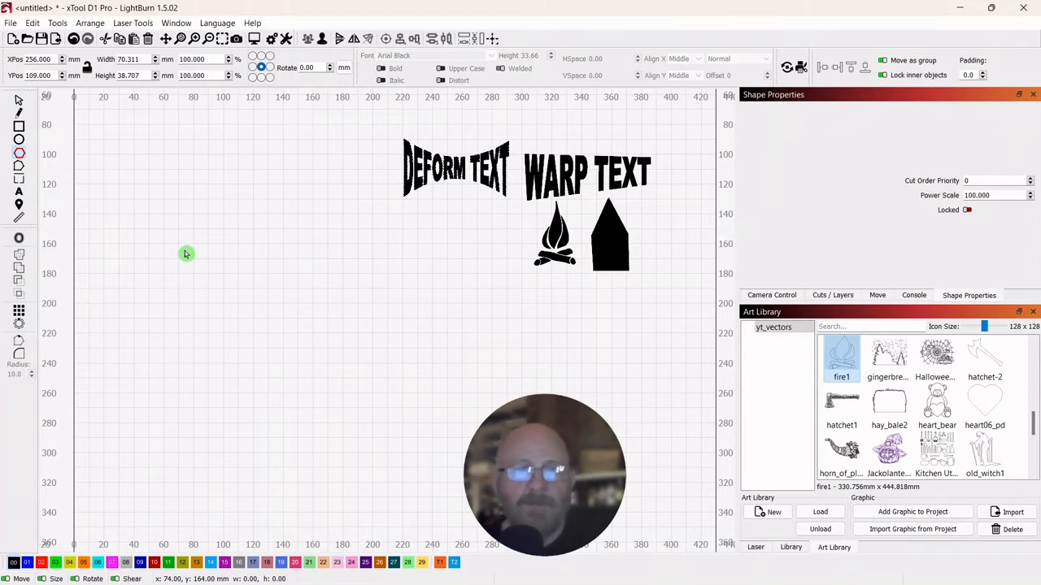
{"action": "left_click_drag", "start_coordinate": [162, 240], "coordinate": [344, 377]}
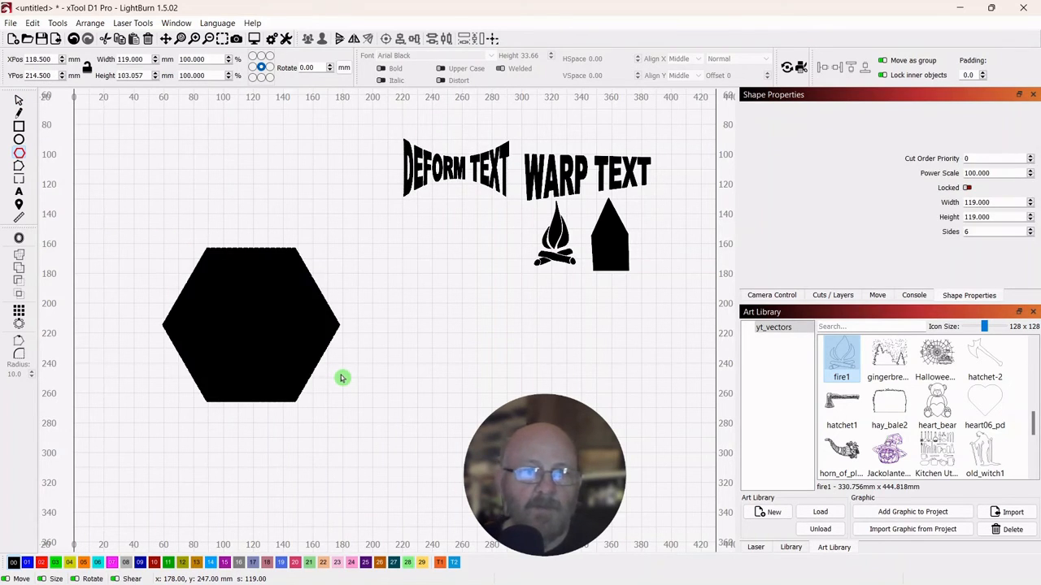
{"action": "left_click", "coordinate": [19, 101]}
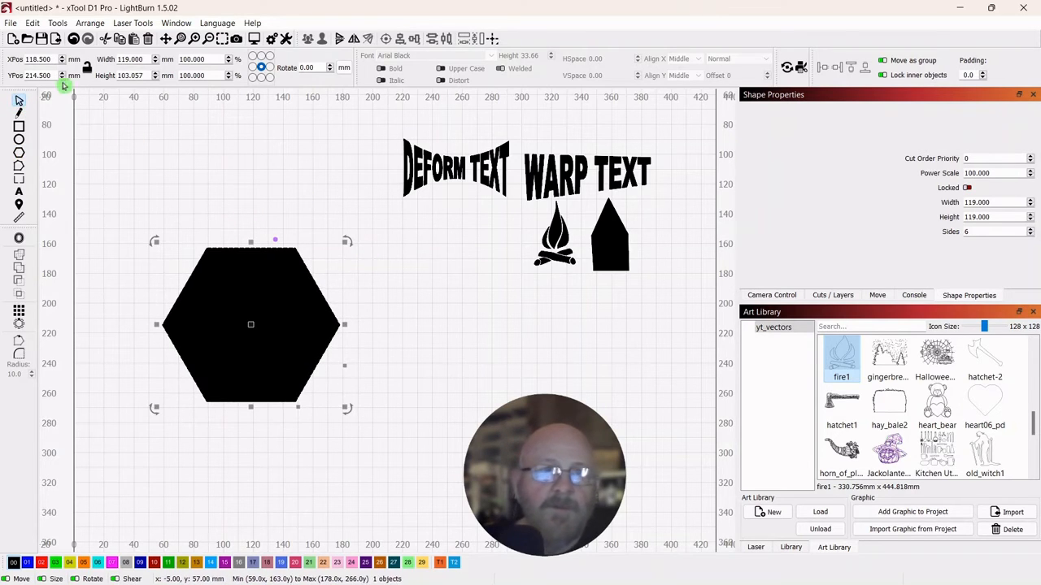
- Apply the 16-point Deform Selection to the hexagon, pulling its upper side points inward to form a vase about 75 × 103 mm
{"action": "left_click", "coordinate": [56, 22]}
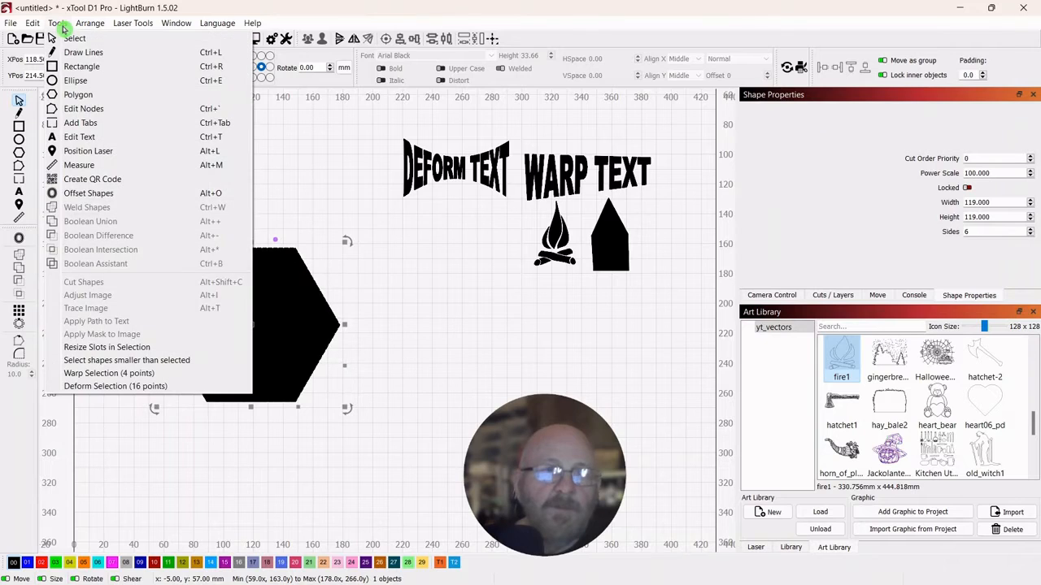
{"action": "left_click", "coordinate": [93, 387]}
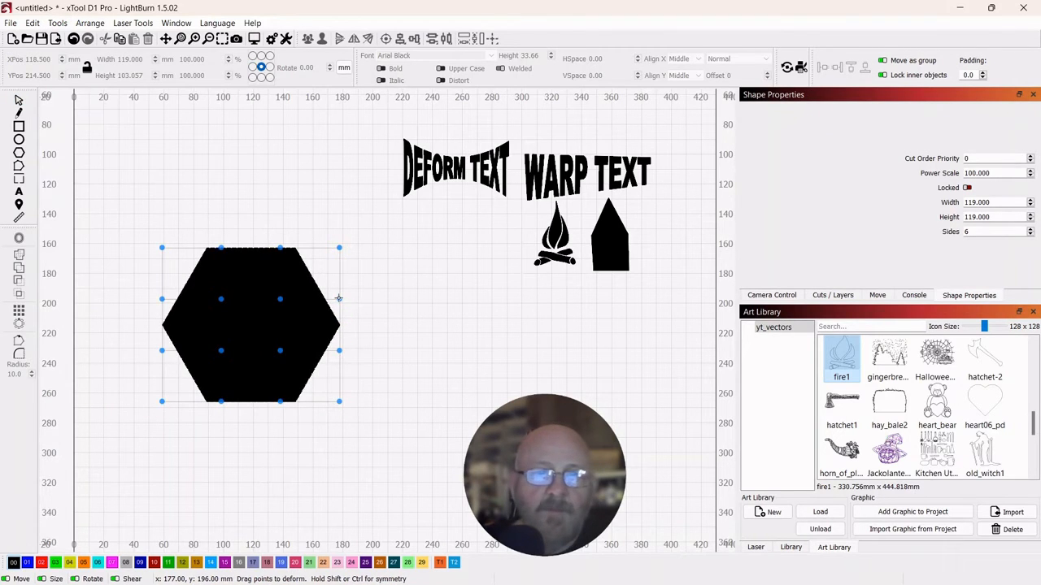
{"action": "left_click_drag", "start_coordinate": [338, 299], "coordinate": [238, 306]}
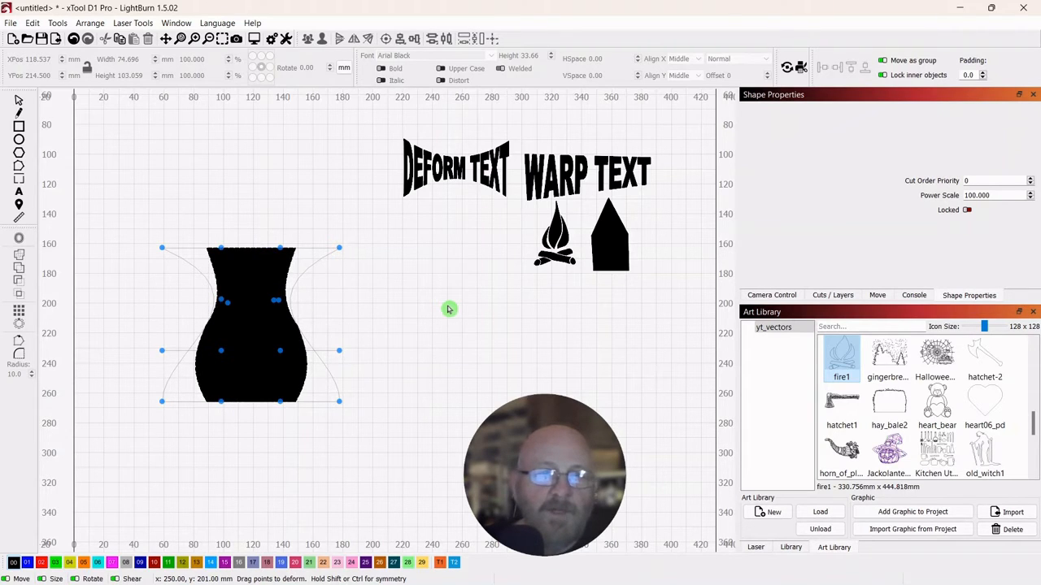
{"action": "left_click", "coordinate": [17, 104]}
- Shrink the vase shape to about 43 × 59 mm and place it below DEFORM TEXT at about X 258, Y 161 mm
{"action": "left_click", "coordinate": [268, 282]}
{"action": "left_click_drag", "start_coordinate": [256, 322], "coordinate": [449, 287]}
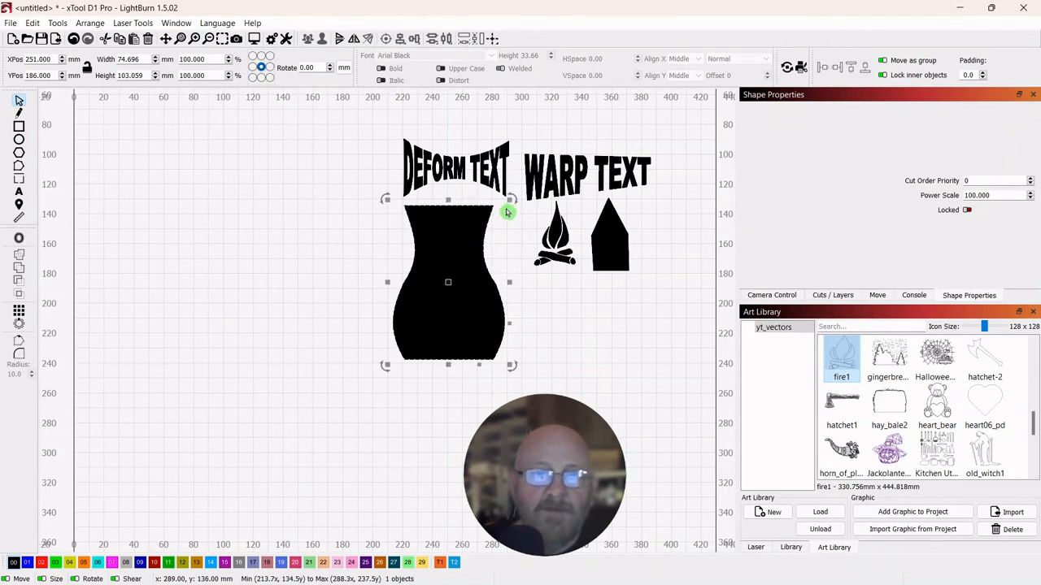
{"action": "left_click_drag", "start_coordinate": [507, 200], "coordinate": [464, 264]}
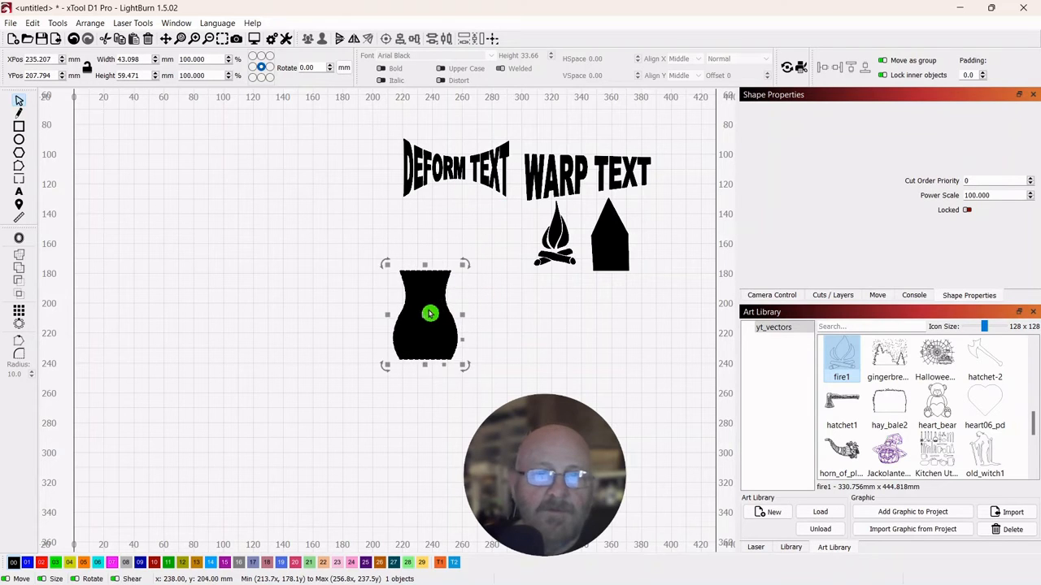
{"action": "left_click_drag", "start_coordinate": [422, 314], "coordinate": [461, 249]}
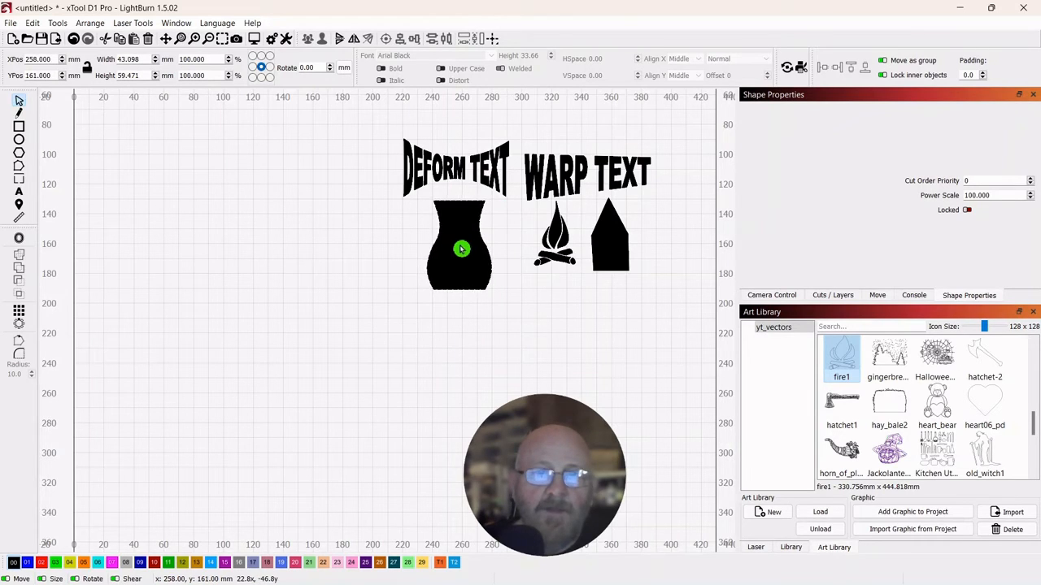
{"action": "left_click", "coordinate": [248, 304]}
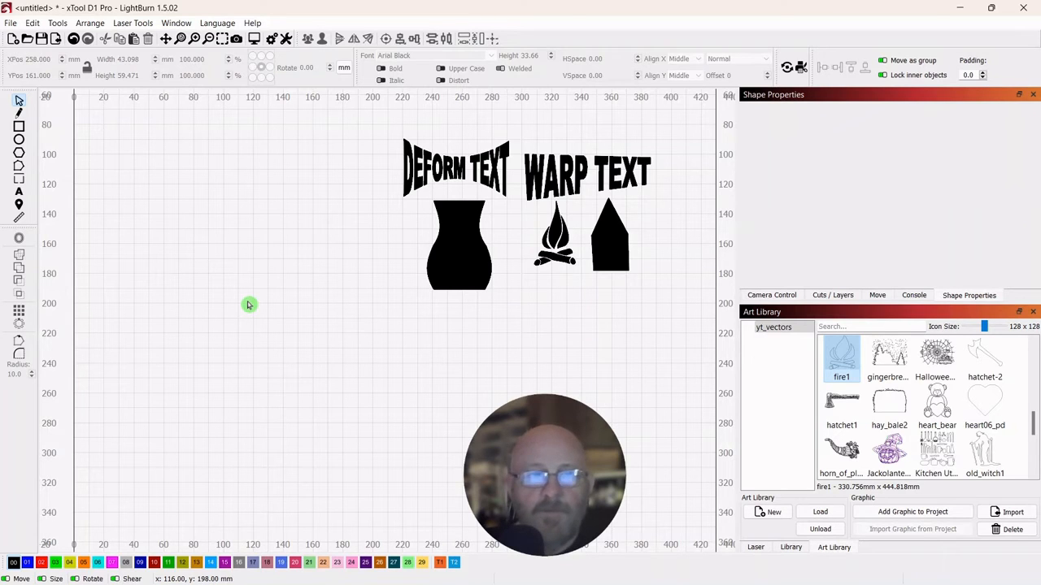
- Draw a tall ellipse about 107 × 173 mm in the empty area of the workspace
{"action": "left_click", "coordinate": [18, 140]}
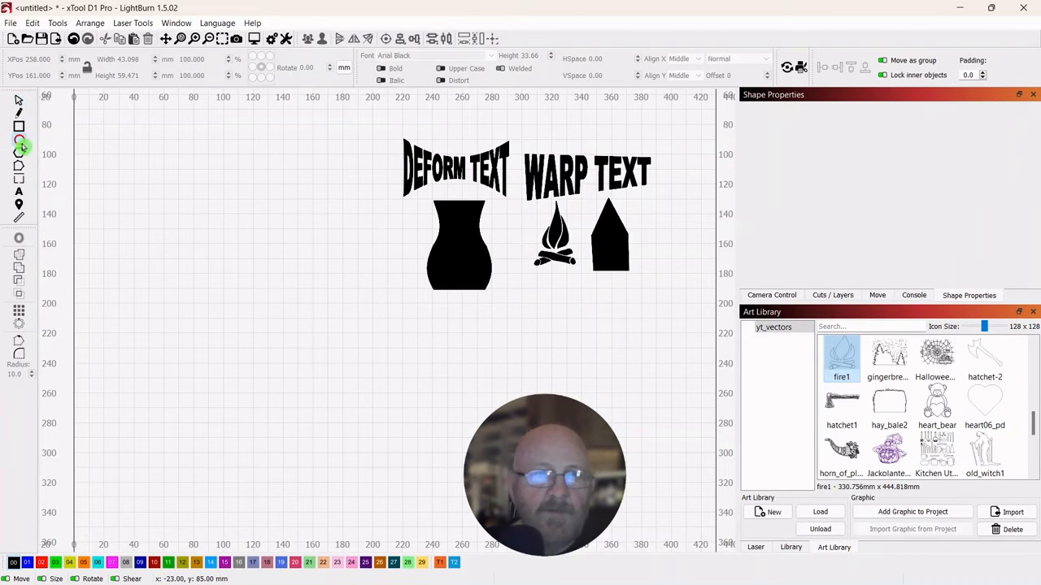
{"action": "left_click_drag", "start_coordinate": [199, 203], "coordinate": [351, 455]}
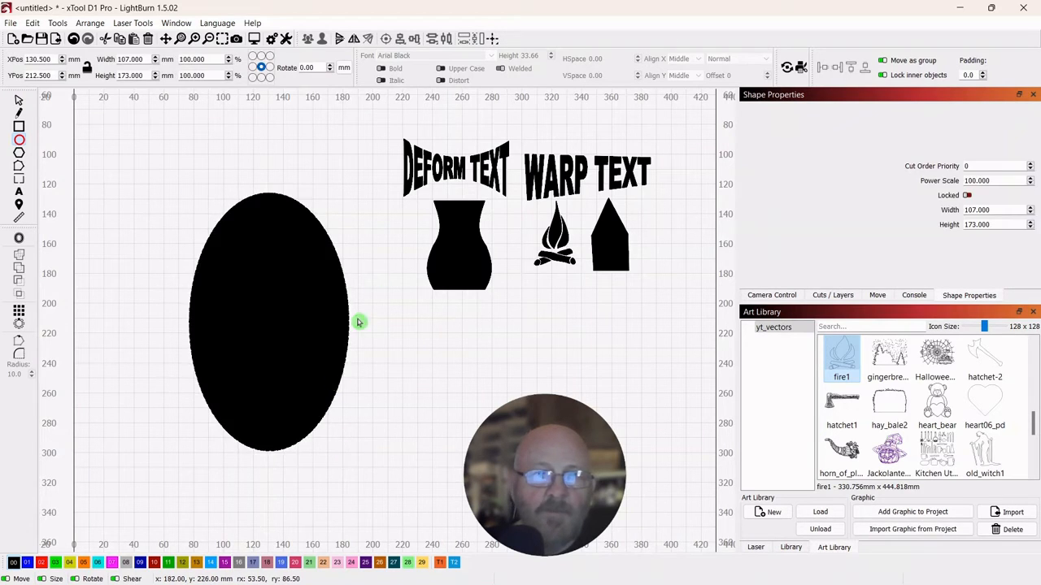
{"action": "left_click", "coordinate": [18, 102]}
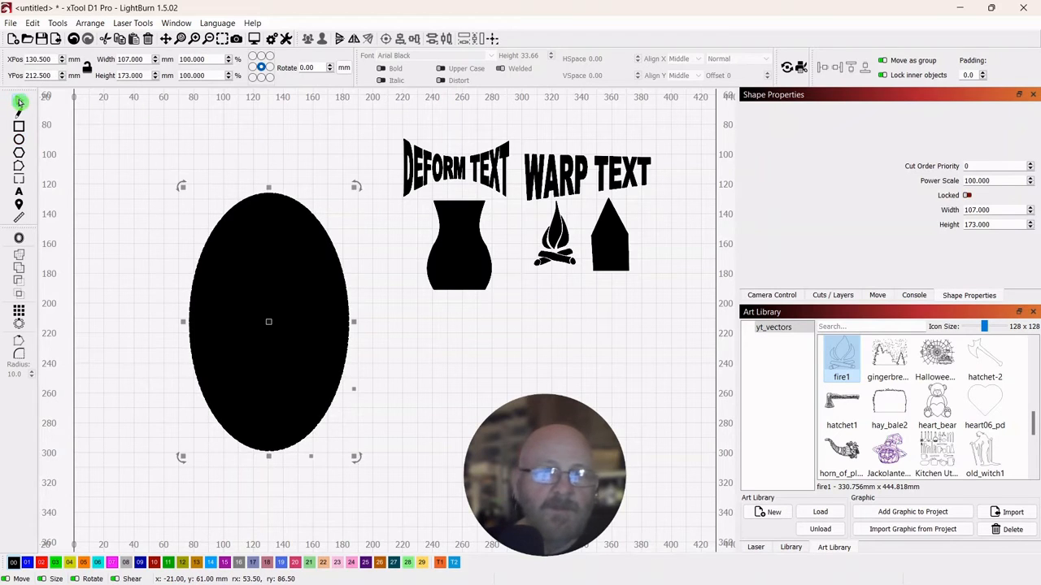
- Assign the ellipse to tool layer T1, move it to about X 124, Y 194 mm, and show the layer list
{"action": "left_click", "coordinate": [438, 565]}
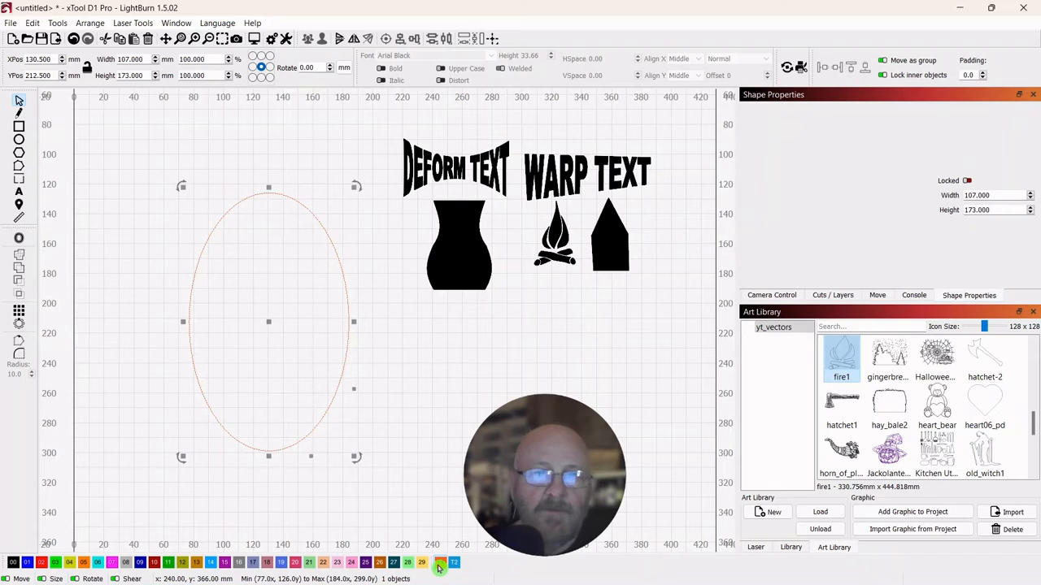
{"action": "left_click_drag", "start_coordinate": [269, 323], "coordinate": [259, 293]}
{"action": "left_click", "coordinate": [839, 296]}
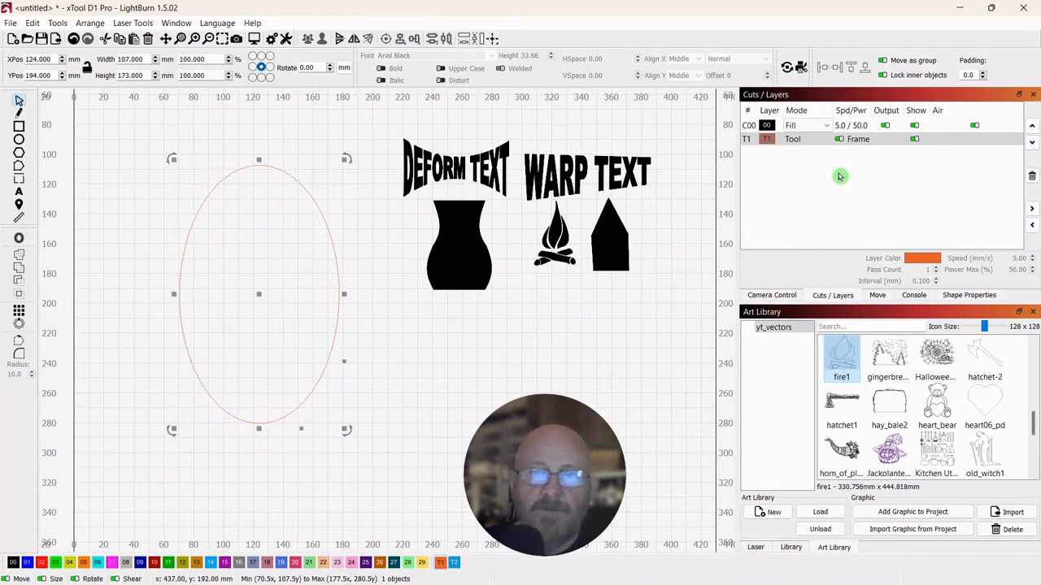
- Place the 2_dead_Tree.svg graphic from the yt_vectors art library inside the ellipse
{"action": "left_click", "coordinate": [766, 143]}
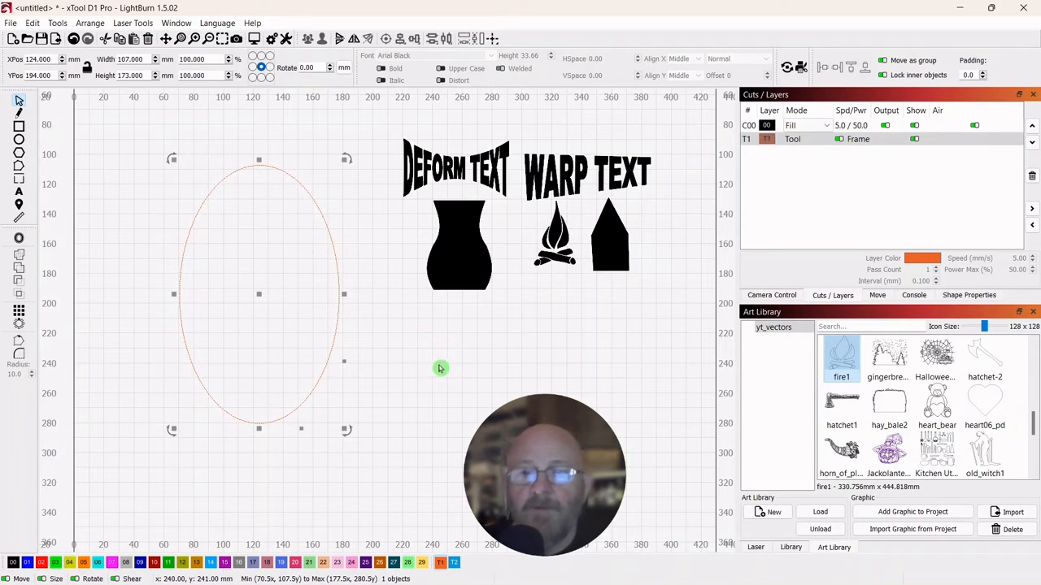
{"action": "scroll", "coordinate": [939, 421], "scroll_direction": "down", "scroll_amount": 10}
{"action": "scroll", "coordinate": [943, 421], "scroll_direction": "down", "scroll_amount": 2}
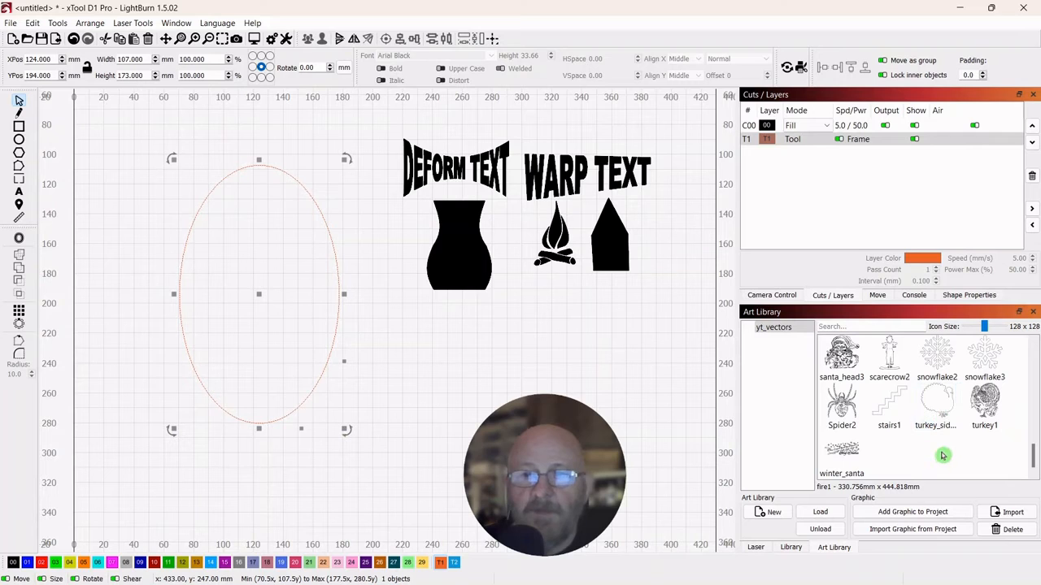
{"action": "scroll", "coordinate": [942, 457], "scroll_direction": "up", "scroll_amount": 10}
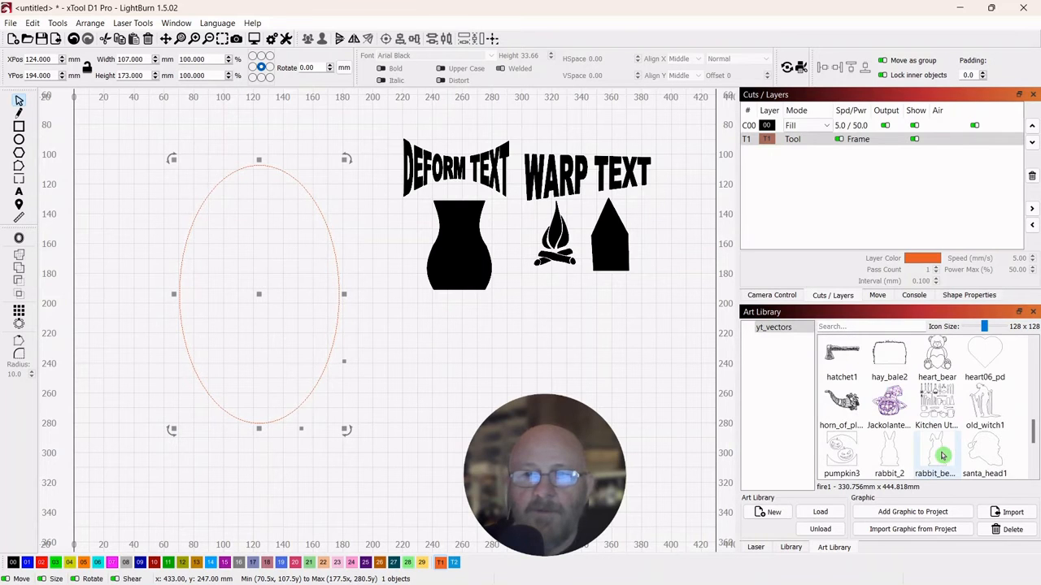
{"action": "scroll", "coordinate": [941, 456], "scroll_direction": "up", "scroll_amount": 5}
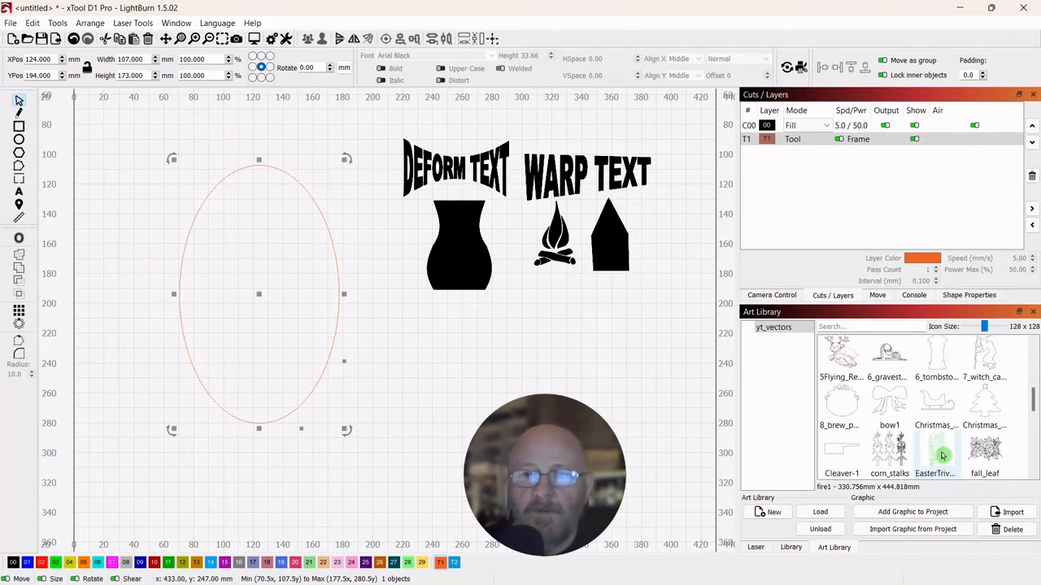
{"action": "scroll", "coordinate": [941, 456], "scroll_direction": "up", "scroll_amount": 2}
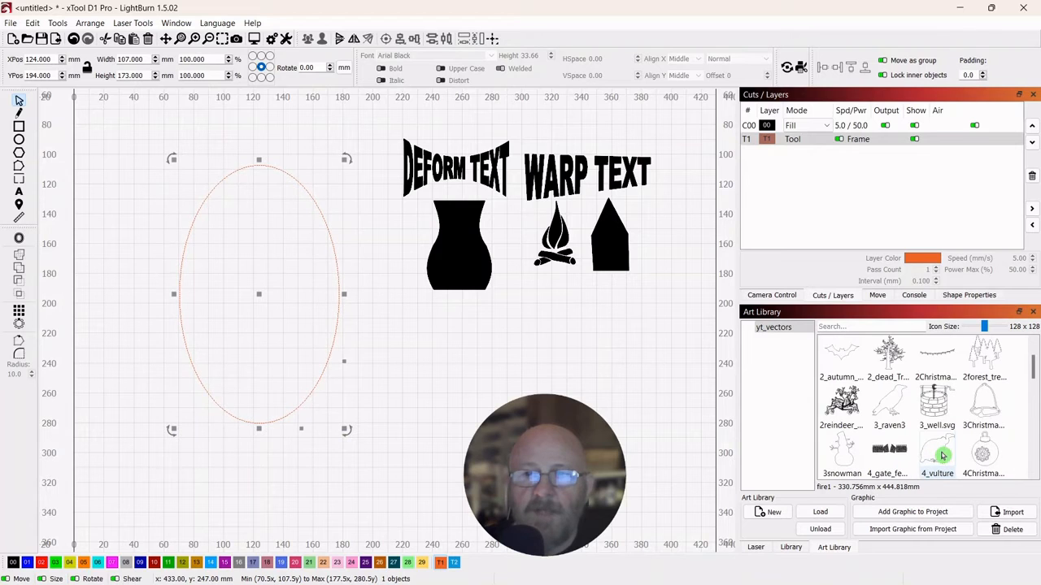
{"action": "scroll", "coordinate": [942, 456], "scroll_direction": "up", "scroll_amount": 1}
{"action": "left_click_drag", "start_coordinate": [889, 403], "coordinate": [261, 303]}
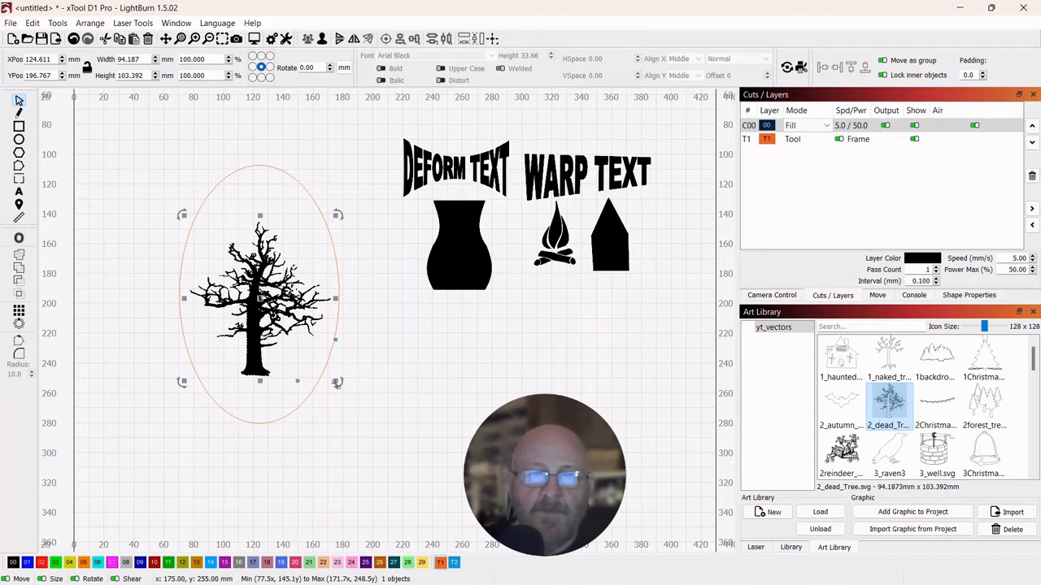
- Resize the tree proportionally to about 98 × 108 mm and position it inside the ellipse at about X 126, Y 189 mm
{"action": "left_click_drag", "start_coordinate": [336, 385], "coordinate": [339, 358]}
{"action": "left_click_drag", "start_coordinate": [366, 396], "coordinate": [367, 399]}
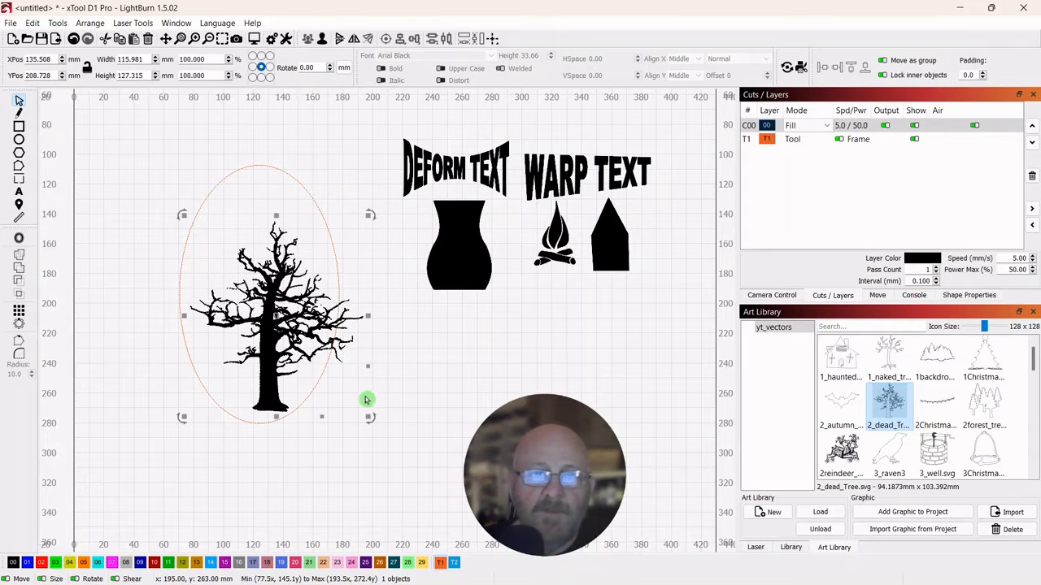
{"action": "left_click_drag", "start_coordinate": [275, 313], "coordinate": [260, 296]}
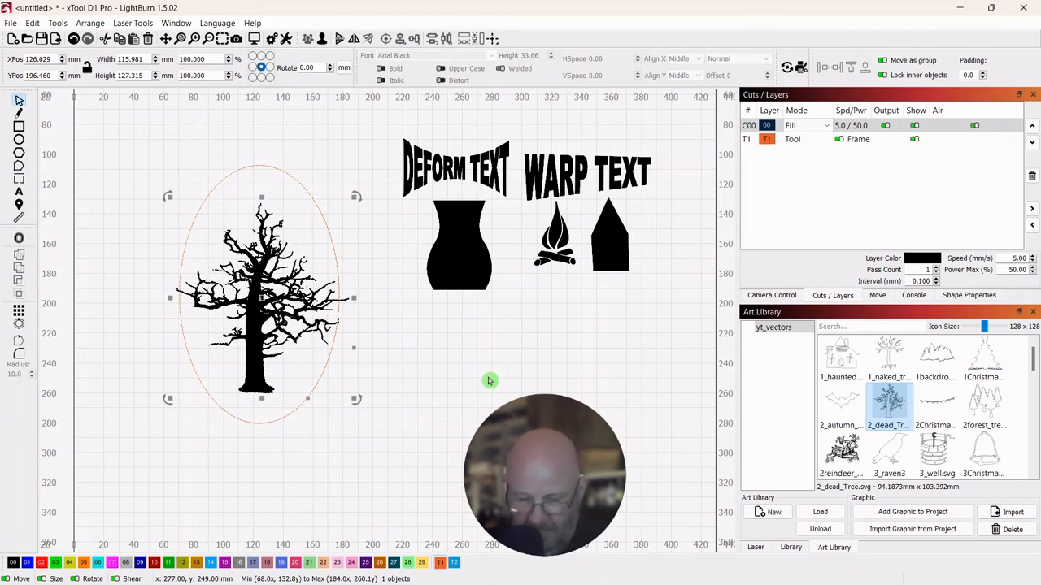
{"action": "key", "text": "ctrl+z"}
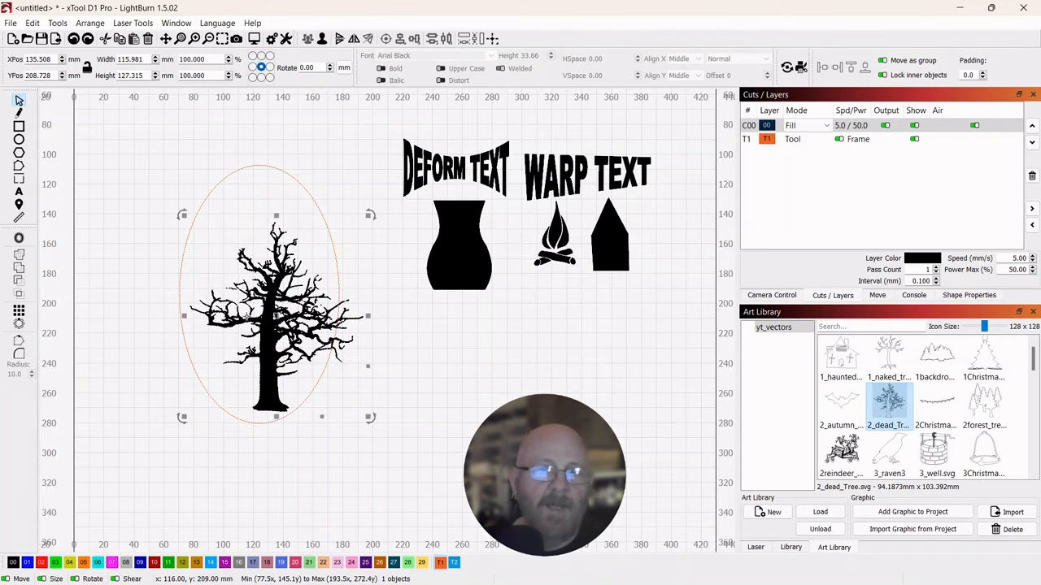
{"action": "left_click_drag", "start_coordinate": [268, 307], "coordinate": [253, 285]}
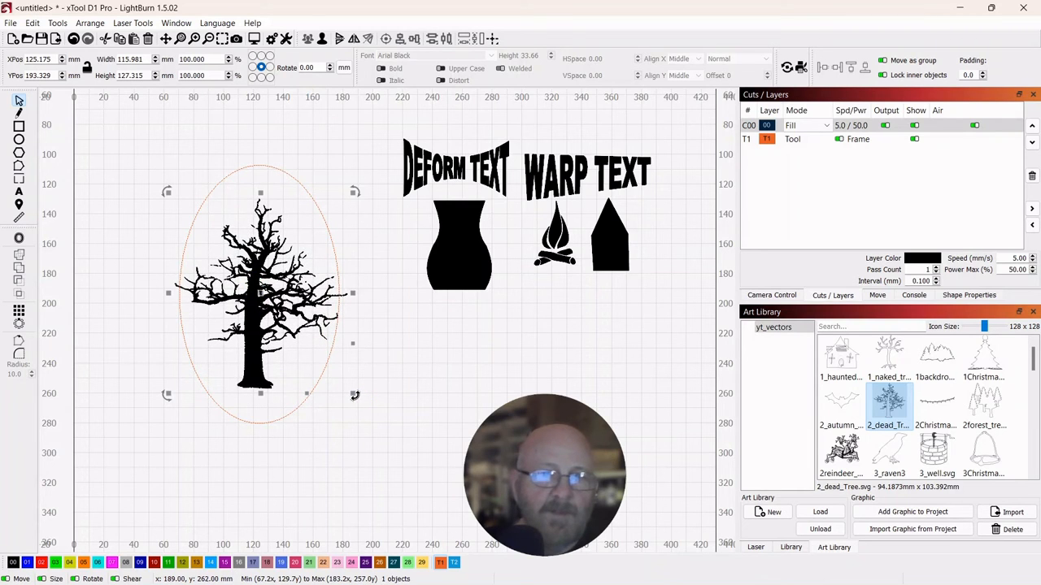
{"action": "left_click_drag", "start_coordinate": [354, 395], "coordinate": [321, 365]}
{"action": "left_click_drag", "start_coordinate": [247, 279], "coordinate": [261, 290]}
- Apply the 16-point Deform Selection to the tree, stretching its crown and trunk base vertically to fill the ellipse, about 98 × 168 mm
{"action": "left_click", "coordinate": [56, 23]}
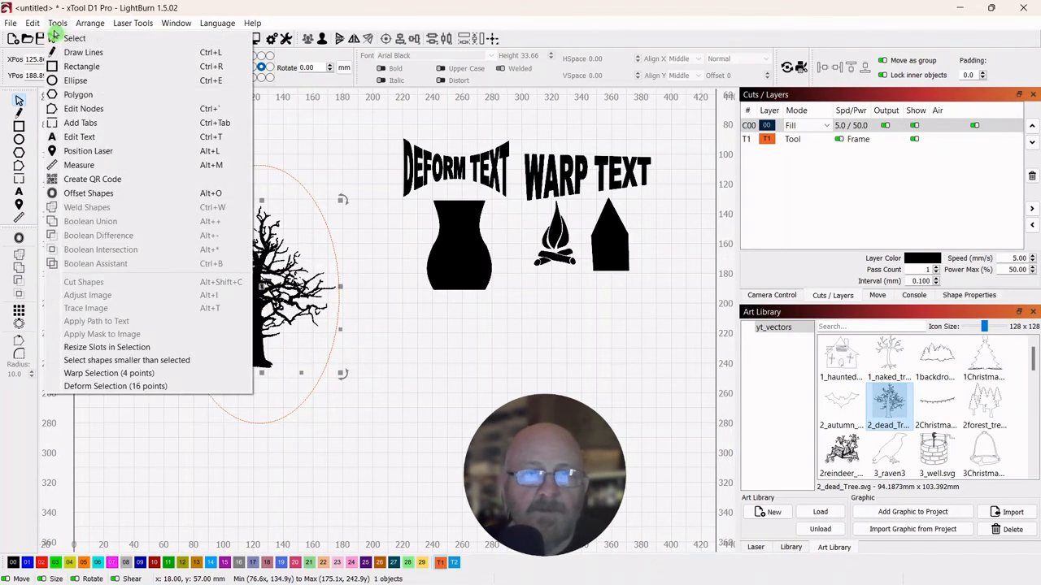
{"action": "left_click", "coordinate": [82, 387]}
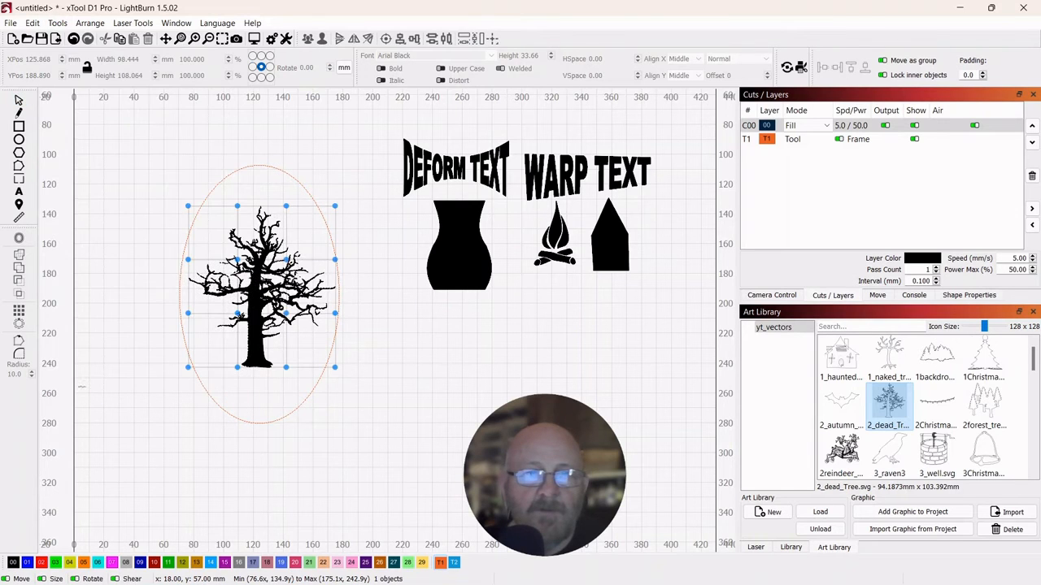
{"action": "left_click_drag", "start_coordinate": [236, 206], "coordinate": [240, 187]}
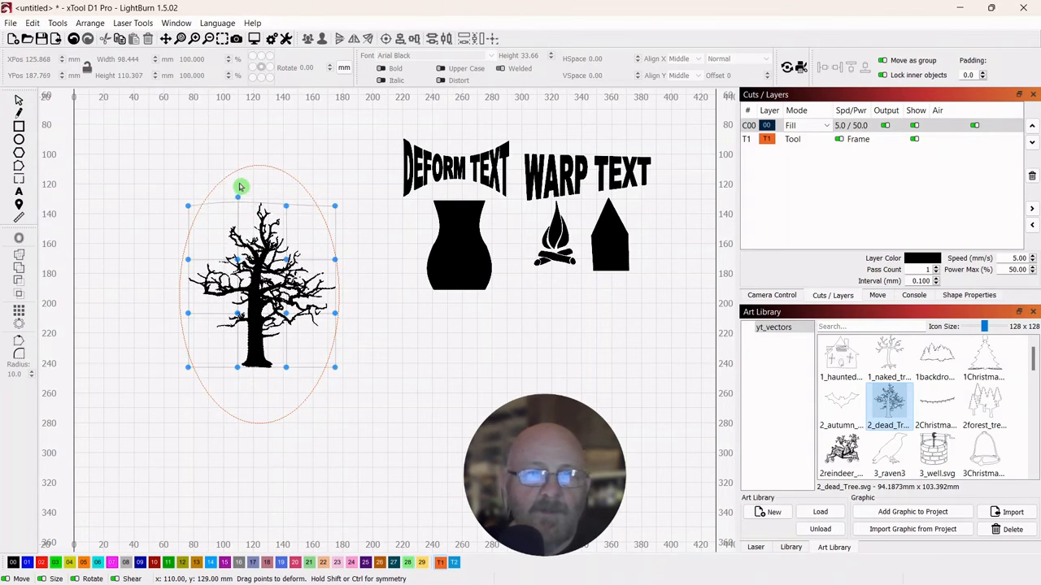
{"action": "left_click_drag", "start_coordinate": [239, 151], "coordinate": [235, 124]}
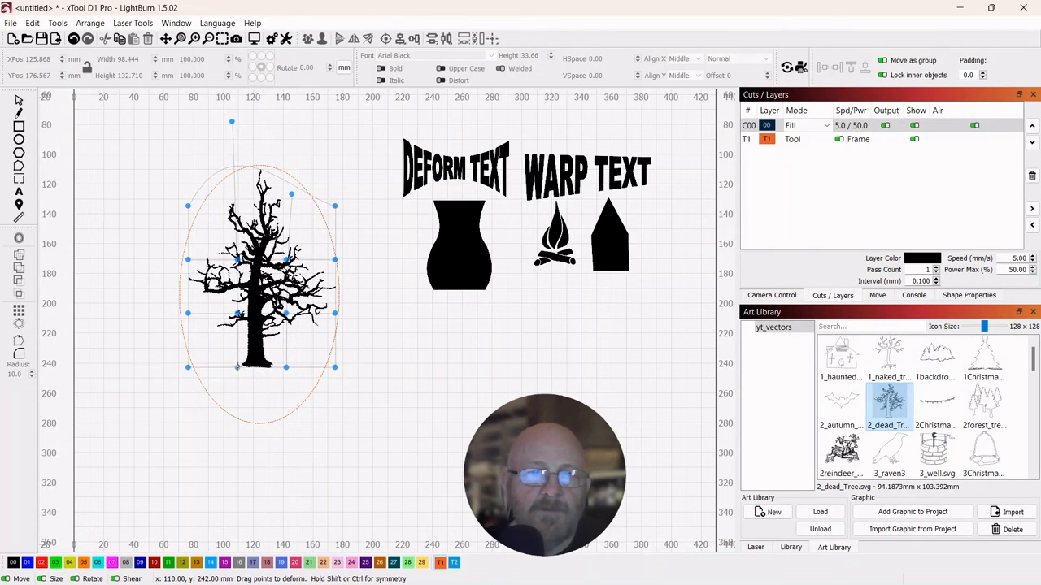
{"action": "left_click_drag", "start_coordinate": [240, 396], "coordinate": [242, 474]}
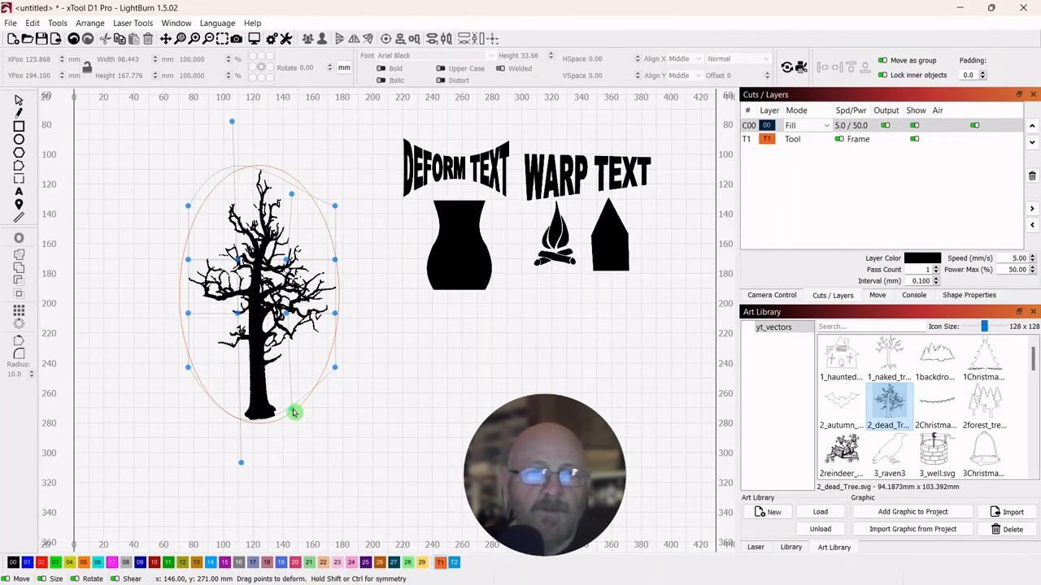
{"action": "left_click", "coordinate": [19, 101]}
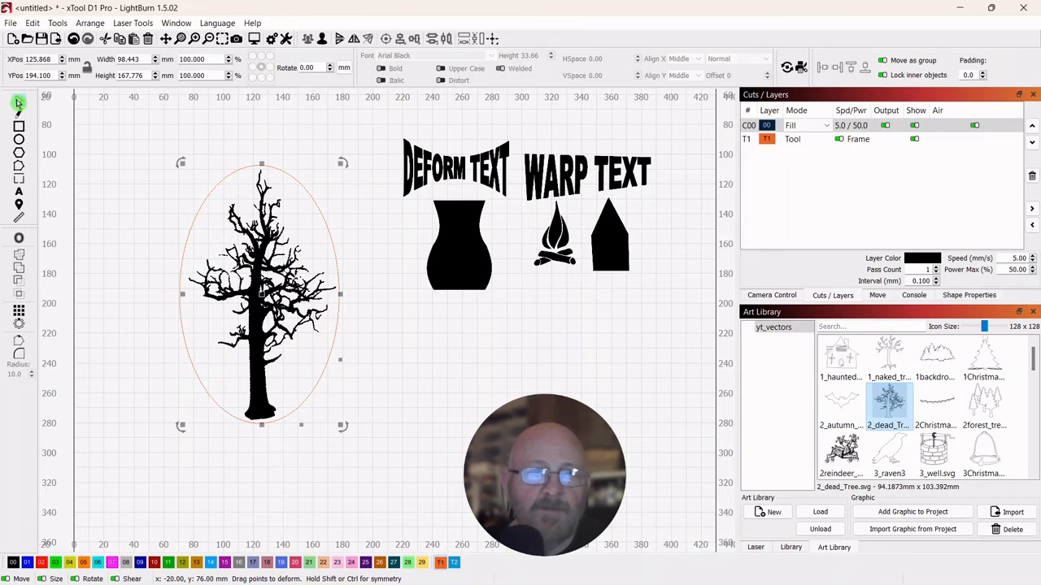
{"action": "left_click", "coordinate": [473, 392]}
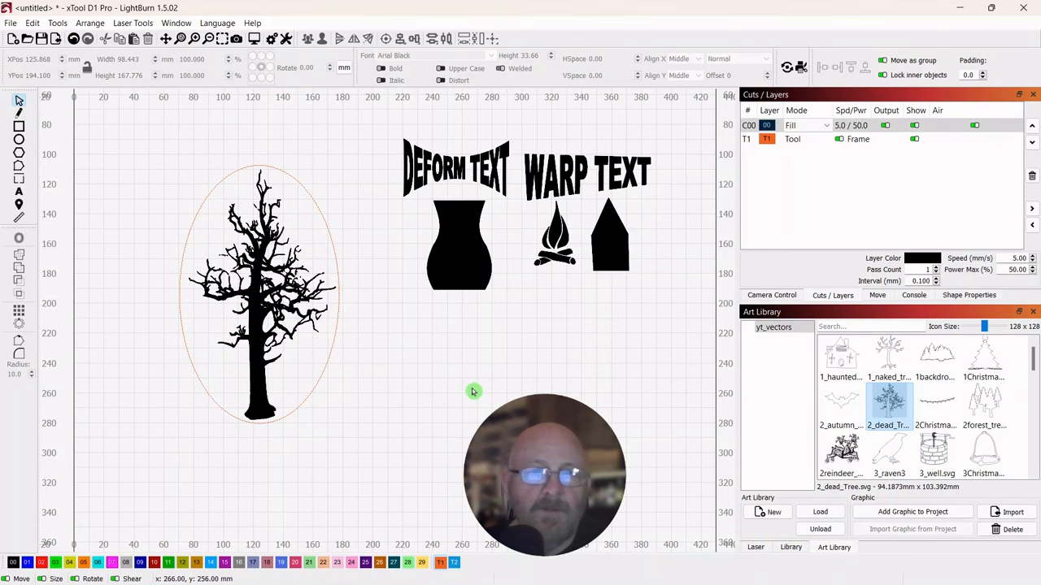
- Group the tree with its ellipse and move them to about X 97, Y 179 mm
{"action": "left_click_drag", "start_coordinate": [362, 137], "coordinate": [184, 423]}
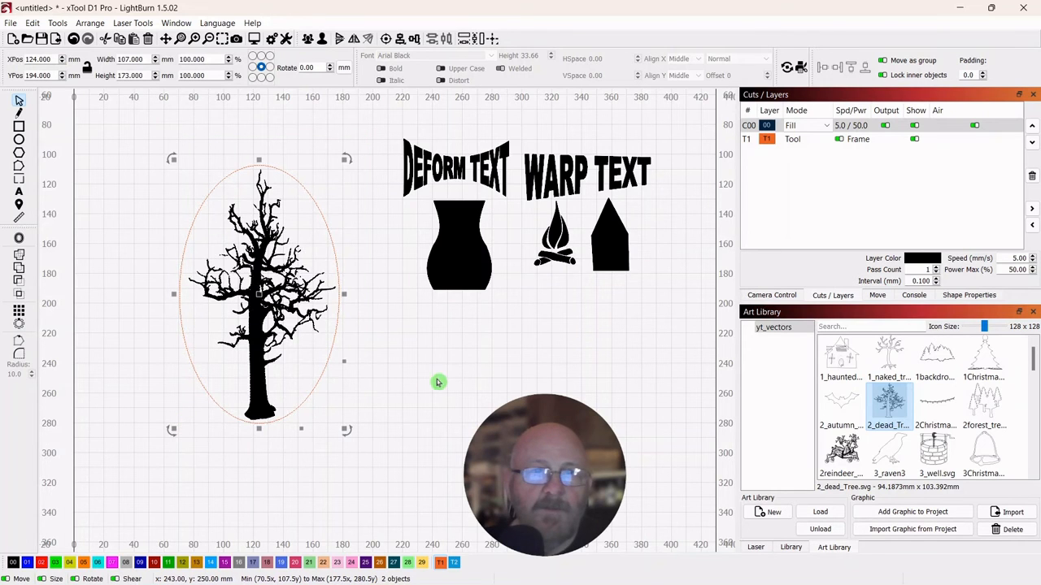
{"action": "left_click", "coordinate": [309, 40]}
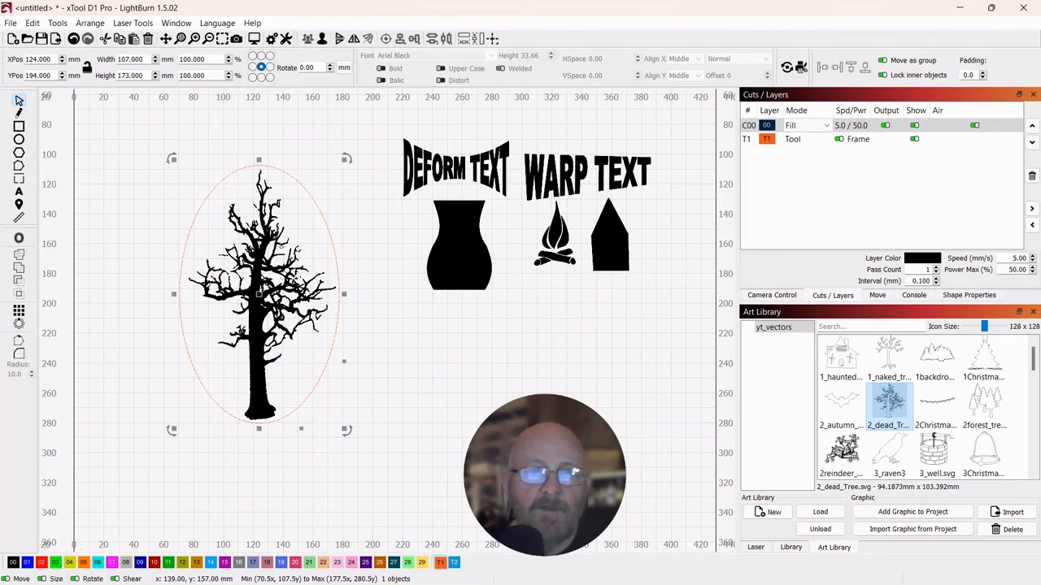
{"action": "left_click_drag", "start_coordinate": [259, 299], "coordinate": [222, 276]}
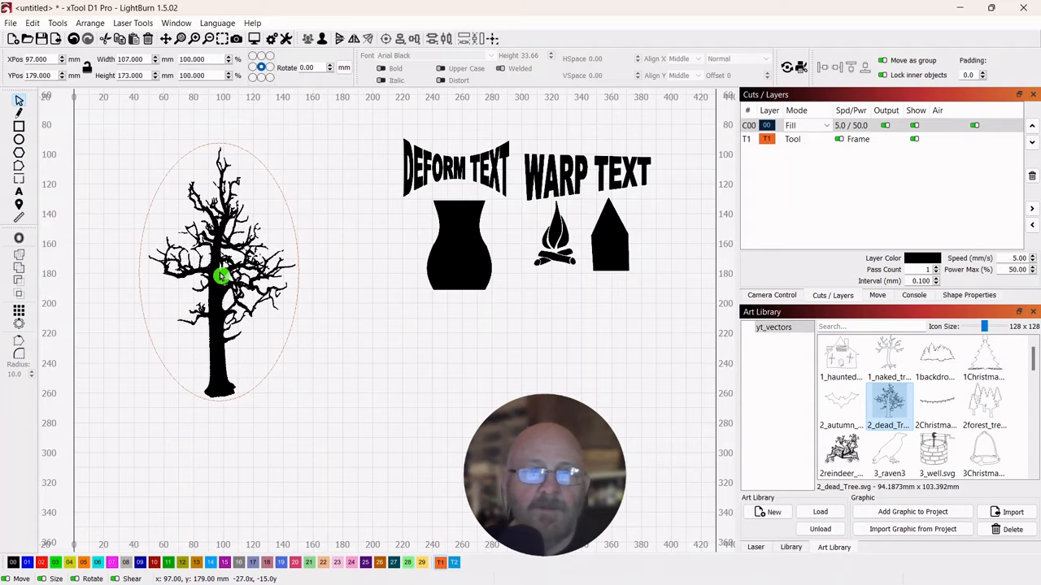
{"action": "left_click", "coordinate": [359, 384]}
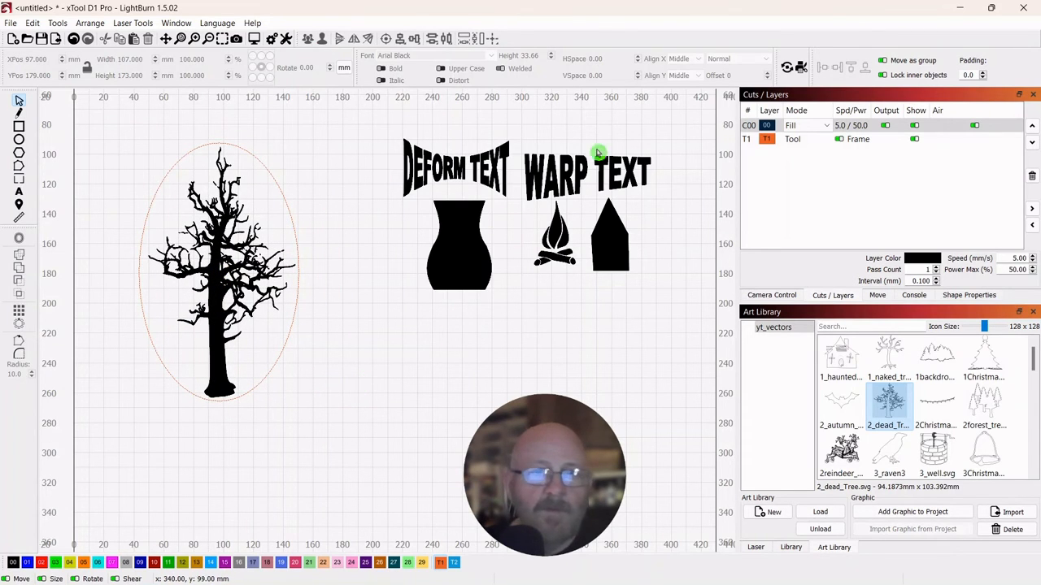
- Move both texts, the vase, the campfire and the pointed polygon together beside the tree, to about X 245, Y 173 mm
{"action": "left_click_drag", "start_coordinate": [664, 124], "coordinate": [385, 337]}
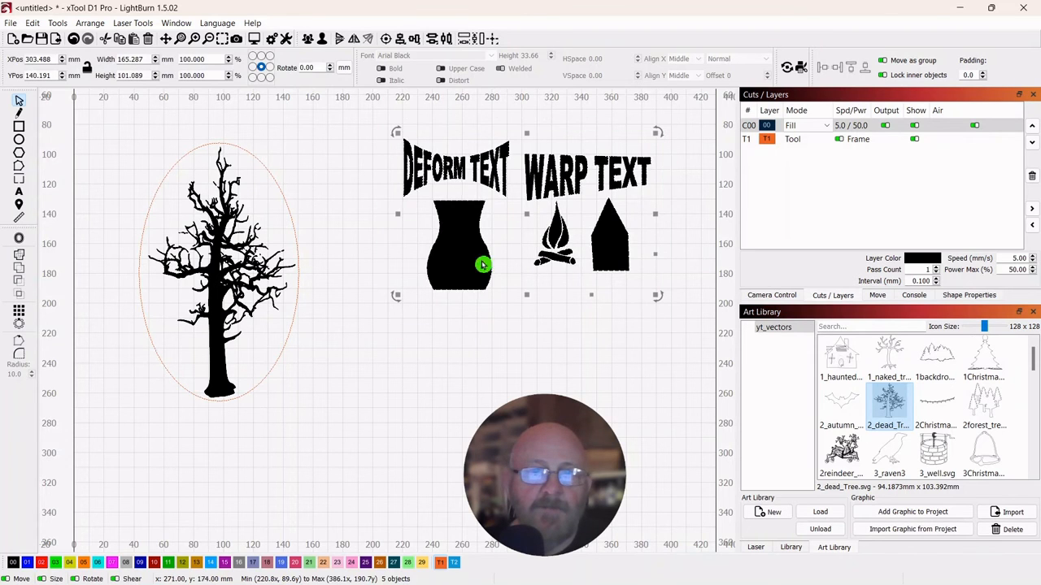
{"action": "left_click_drag", "start_coordinate": [524, 226], "coordinate": [446, 237]}
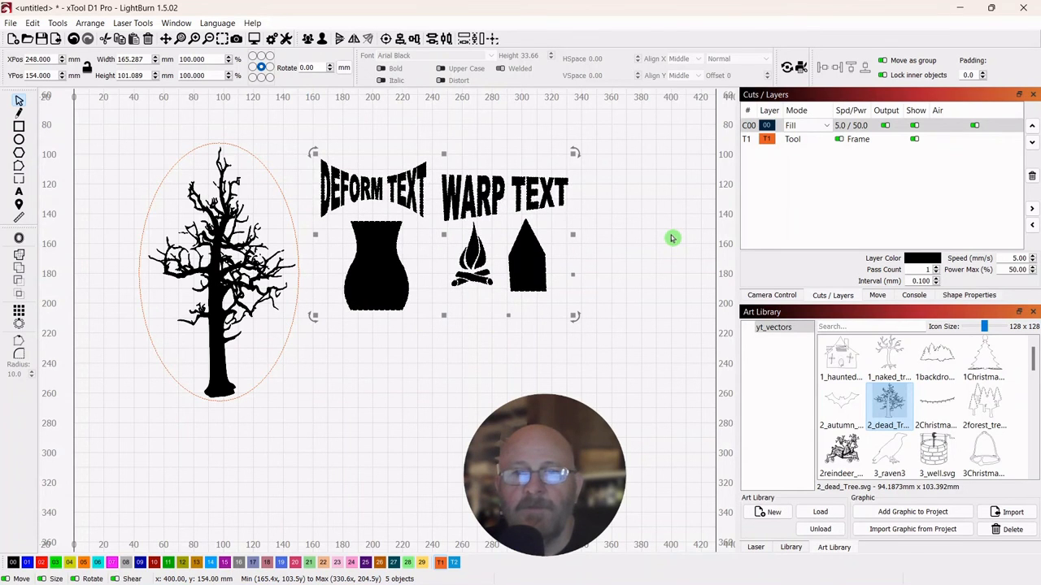
{"action": "left_click", "coordinate": [646, 241]}
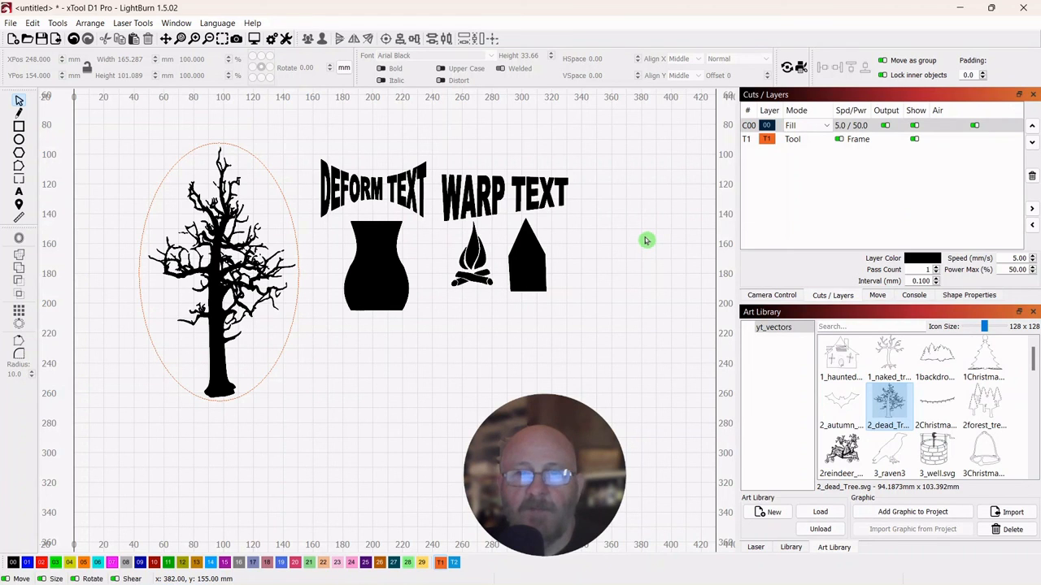
{"action": "left_click_drag", "start_coordinate": [611, 148], "coordinate": [314, 327]}
{"action": "left_click_drag", "start_coordinate": [446, 240], "coordinate": [441, 267]}
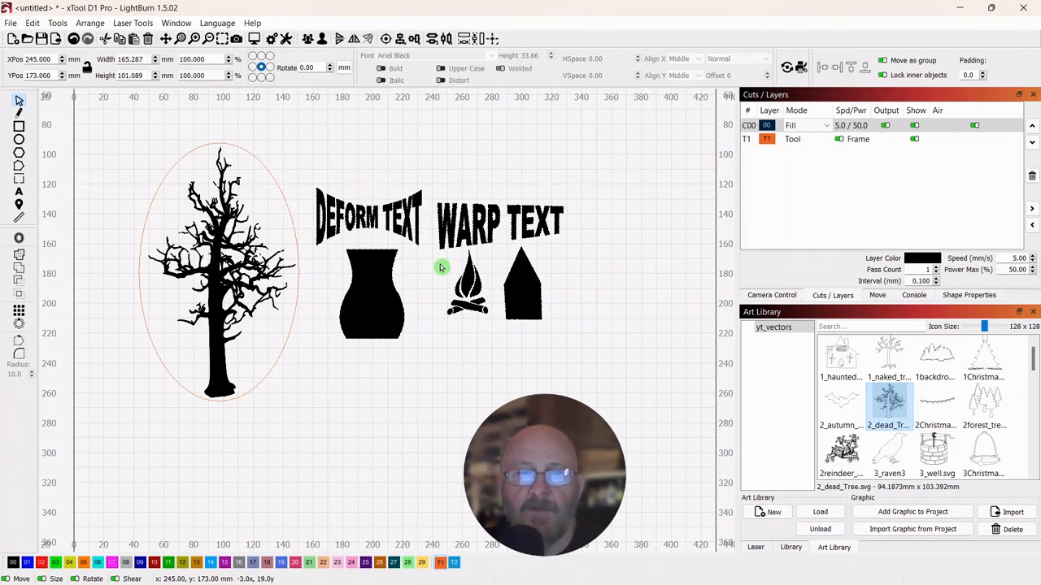
{"action": "left_click", "coordinate": [630, 171]}
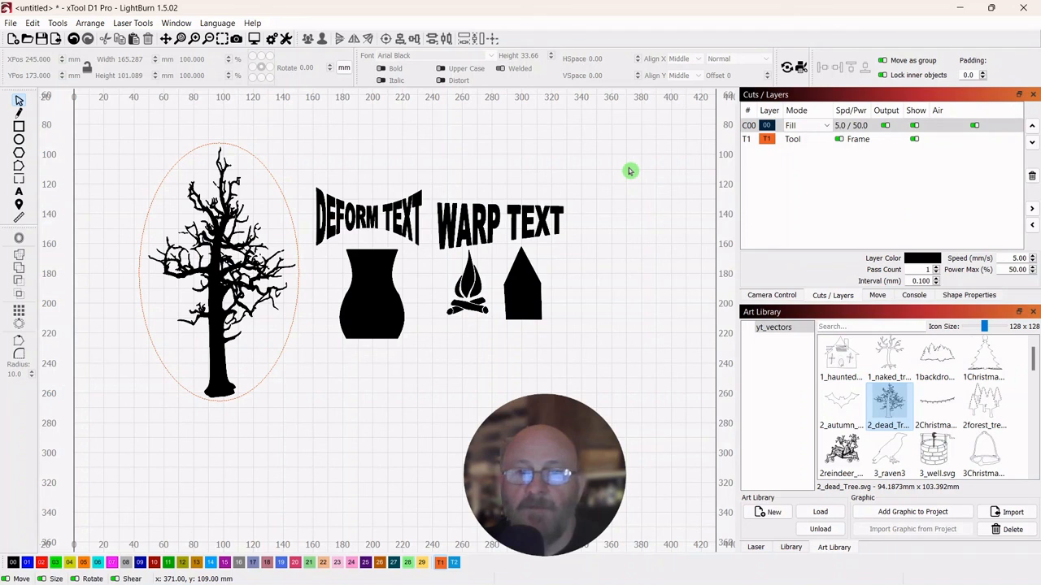